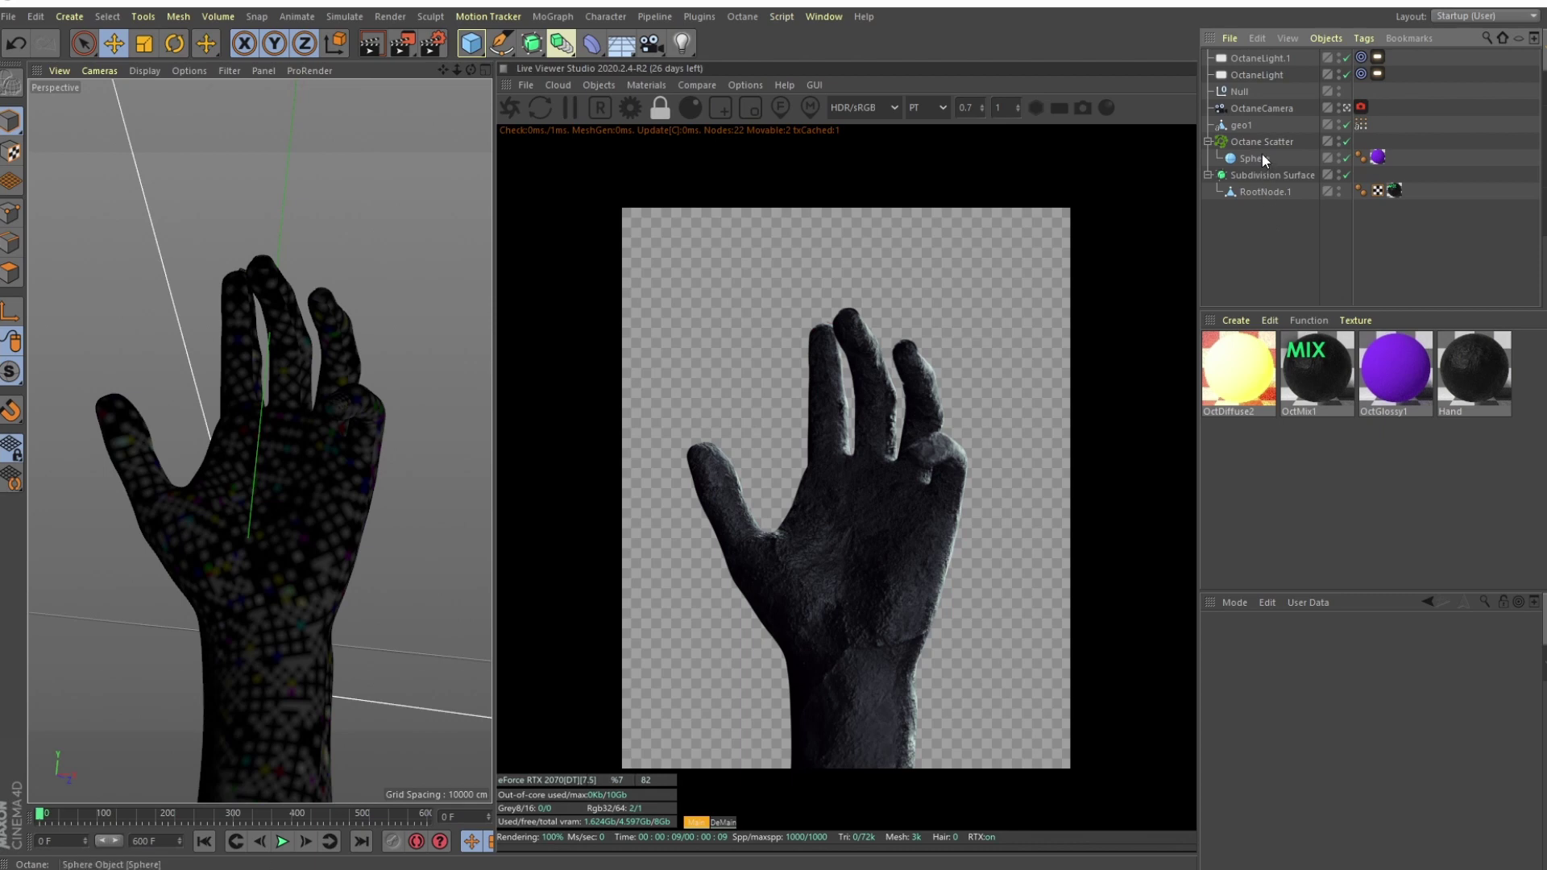
Select the geo1 Alembic hand object to show its Alembic settings.
left_click(1245, 125)
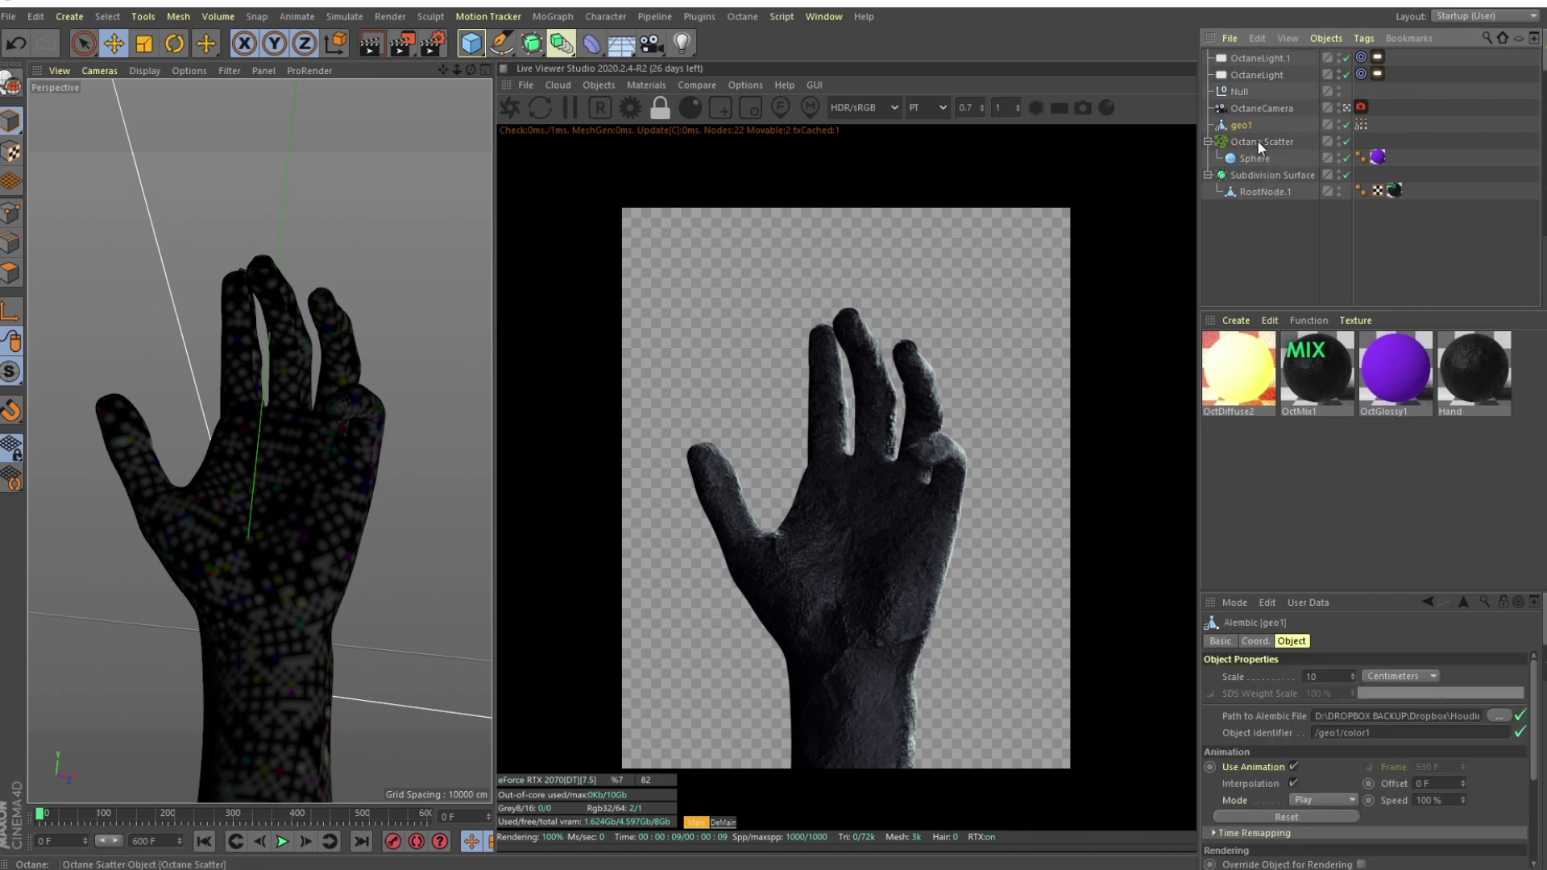
Go to frame 187 and select the scattered Sphere (0.02 cm radius, 24 segments).
left_click(161, 814)
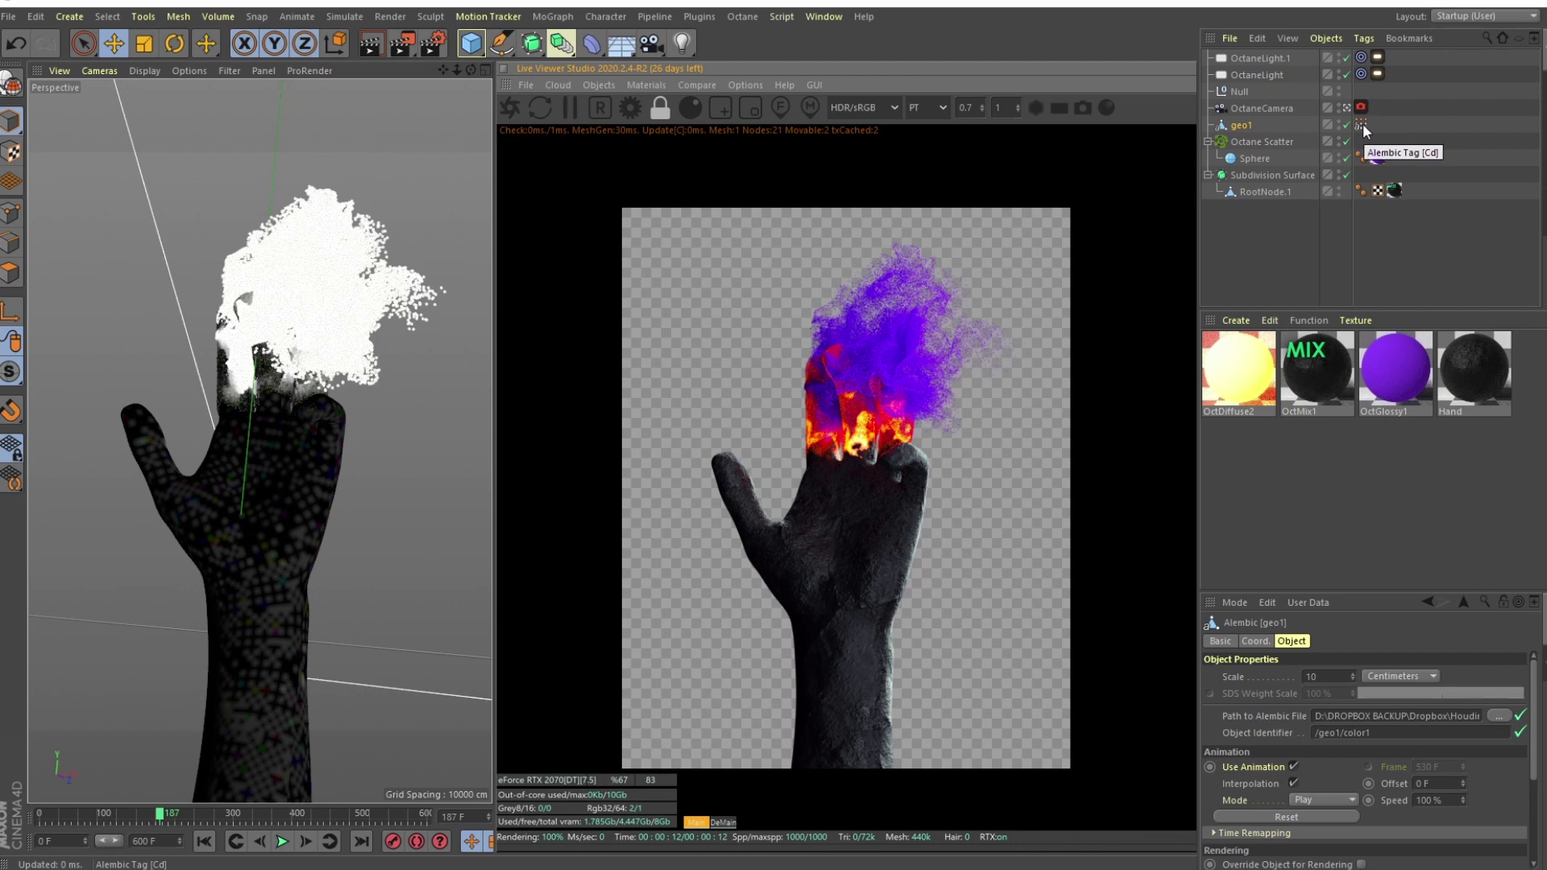
left_click(1258, 157)
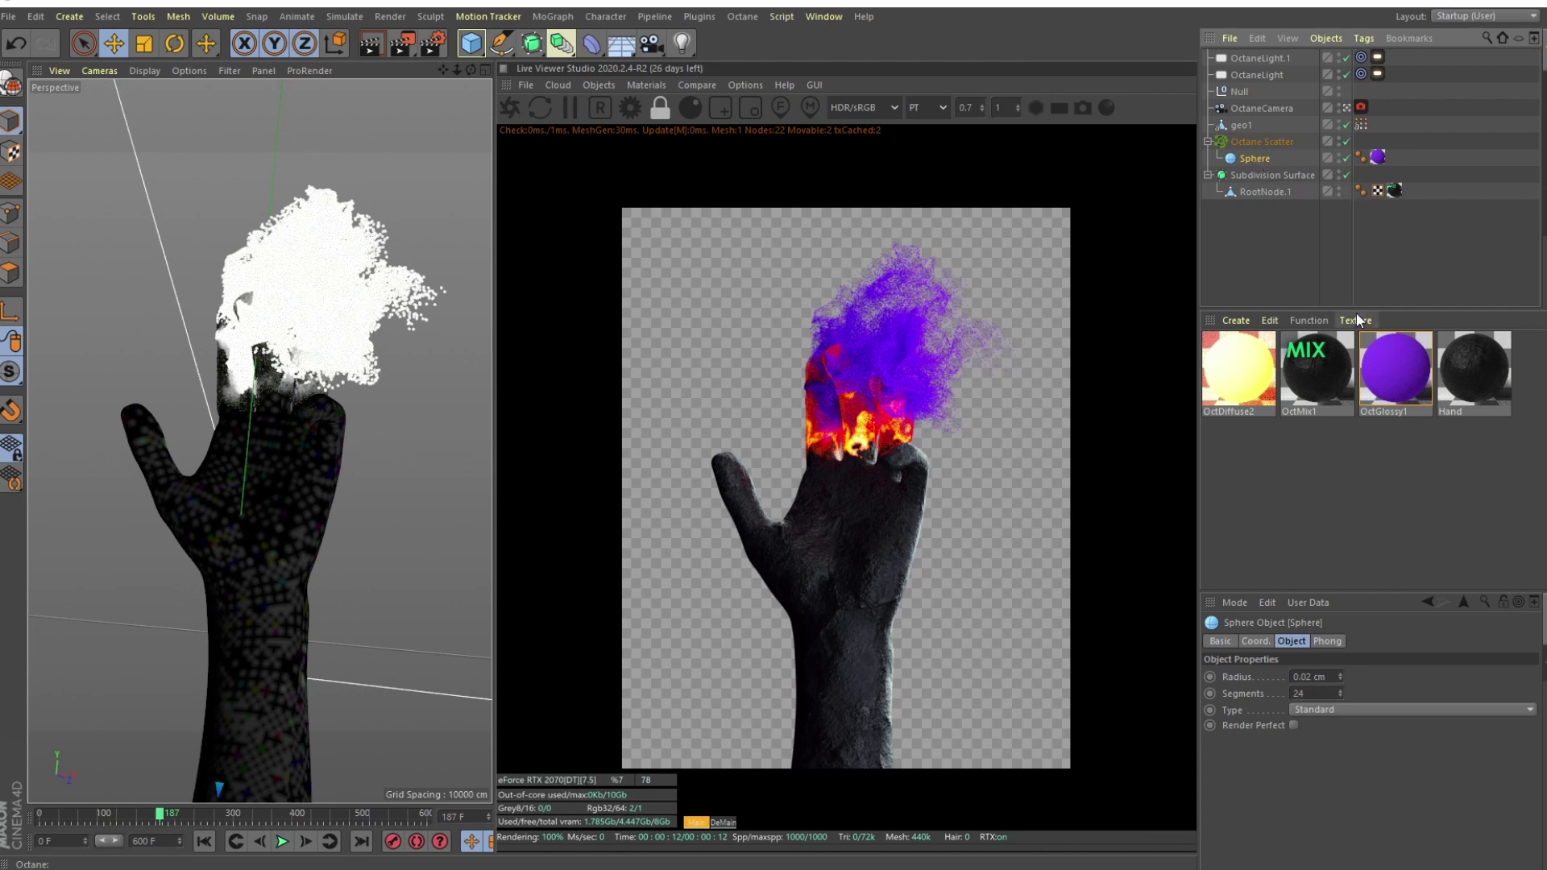
Open OctGlossy1's node graph and inspect its Instance Color and upper Gradient nodes.
double_click(1394, 359)
left_click_drag(728, 641, 987, 719)
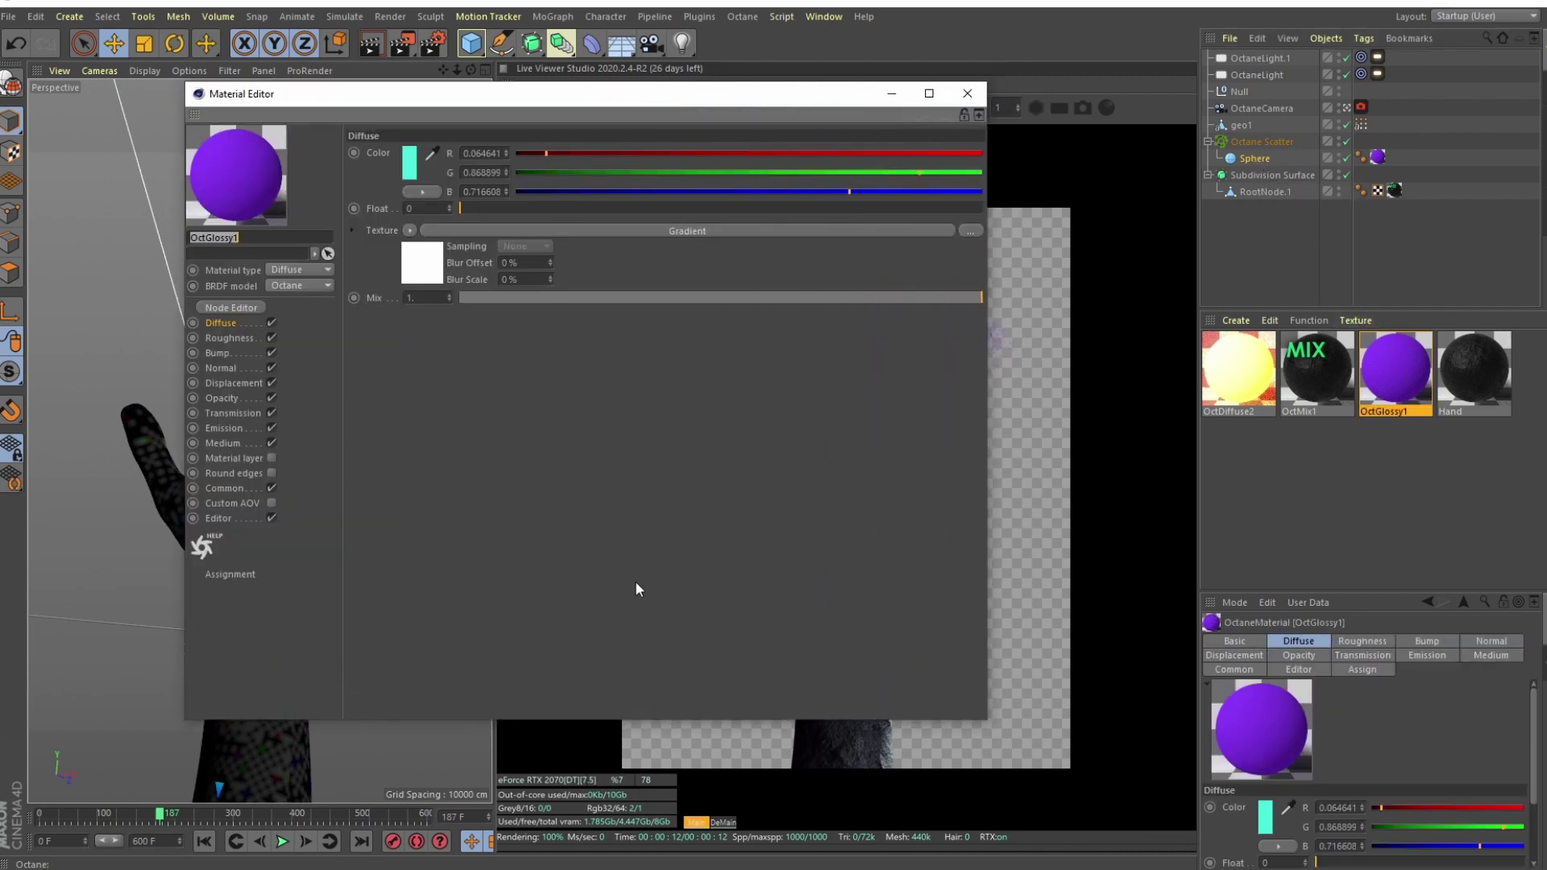
left_click(255, 308)
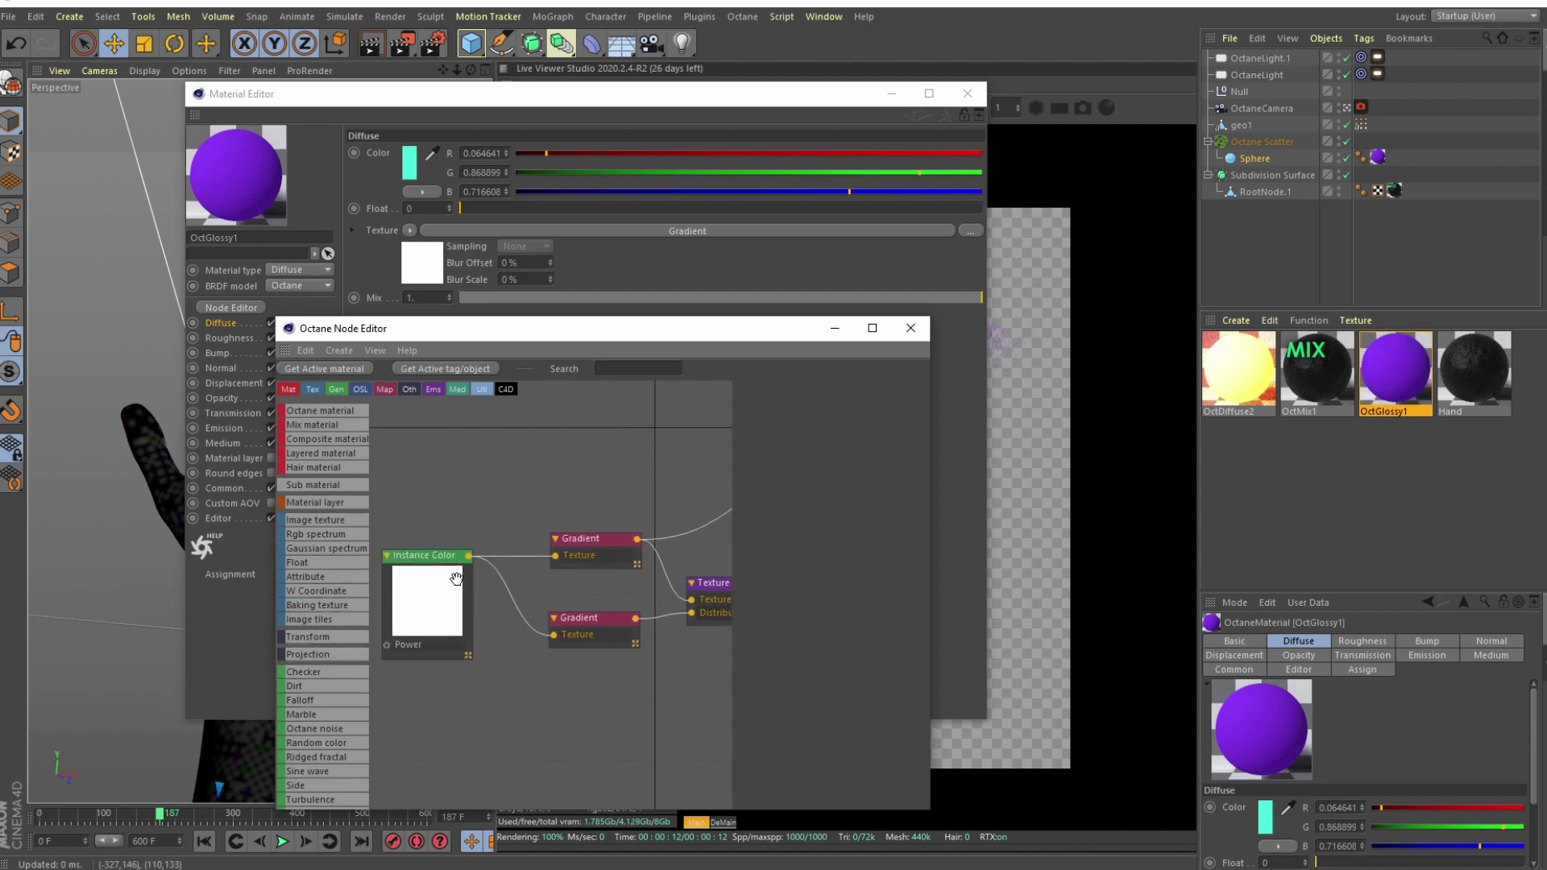
left_click(436, 608)
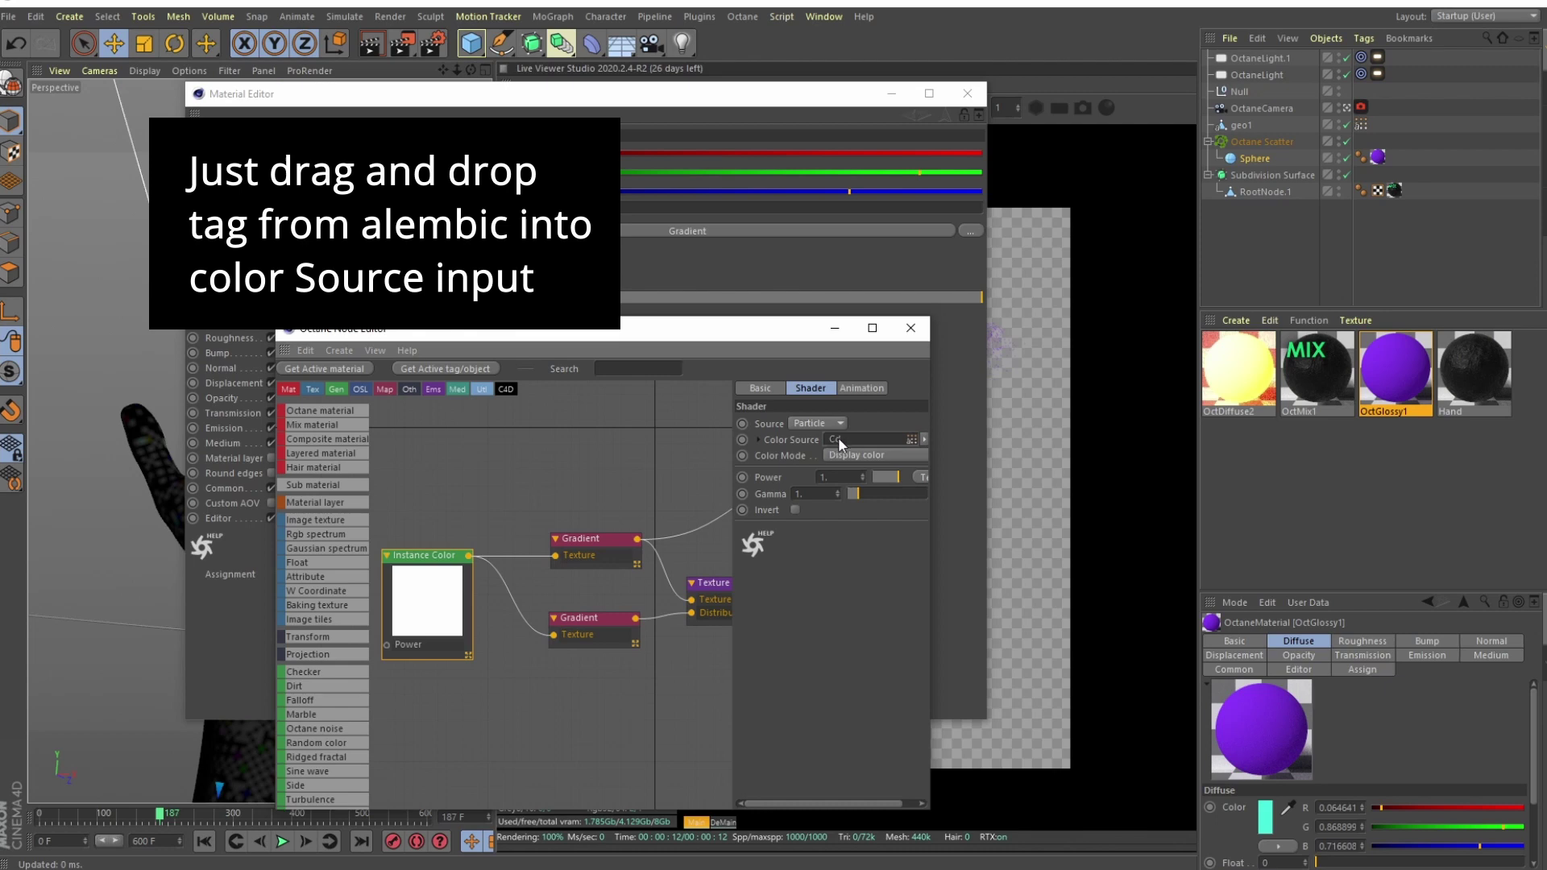
left_click(592, 539)
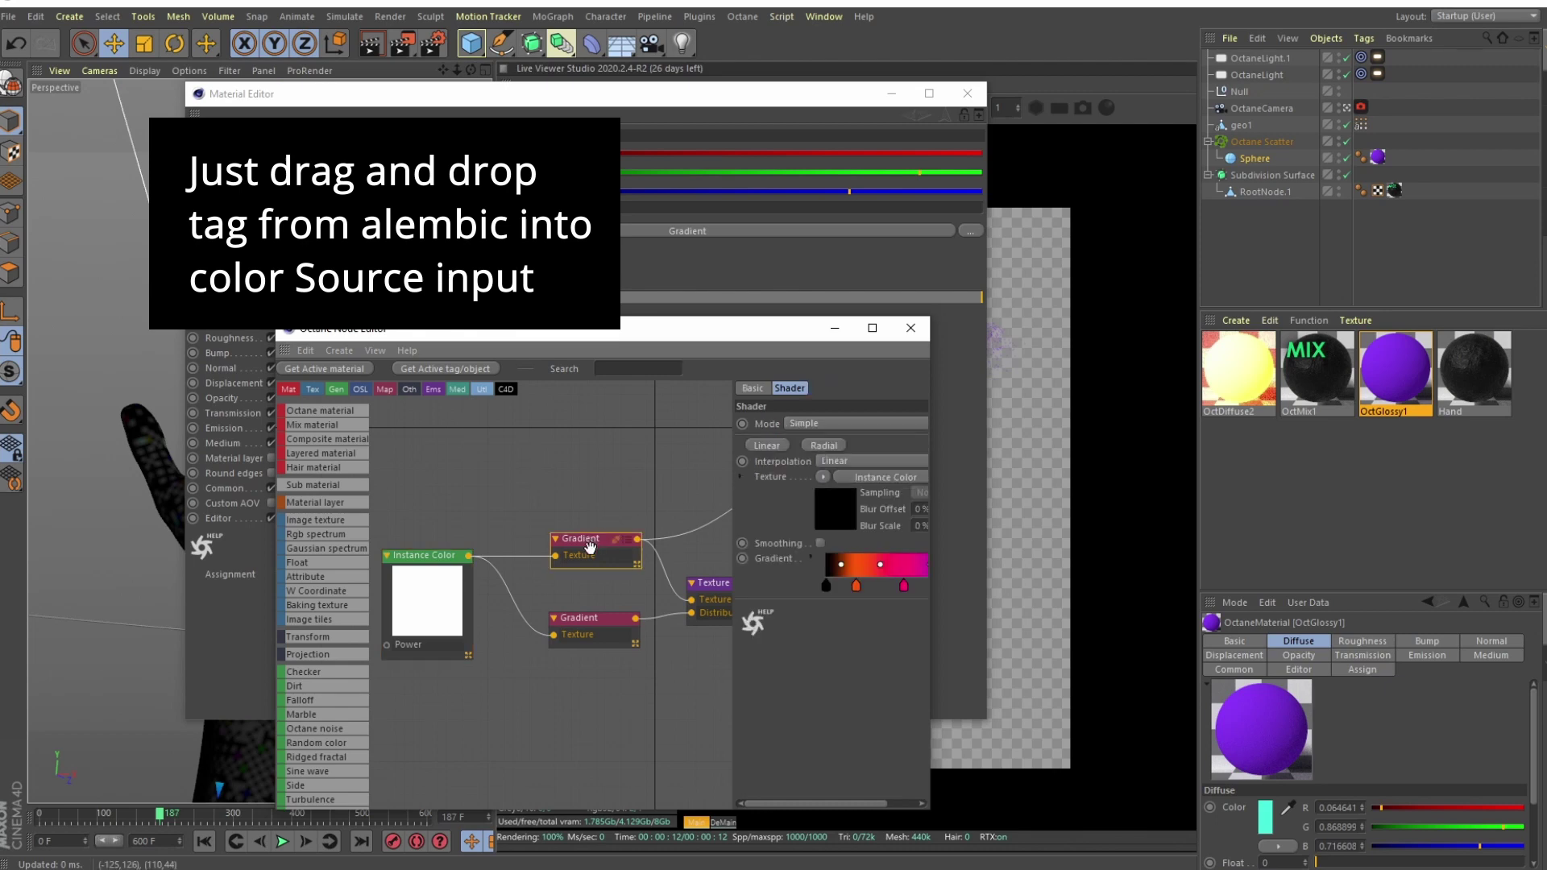
left_click_drag(931, 612, 1303, 617)
Minimize the Material Editor, move the Node Editor below the render, and recheck Instance Color and Gradient.
left_click(892, 93)
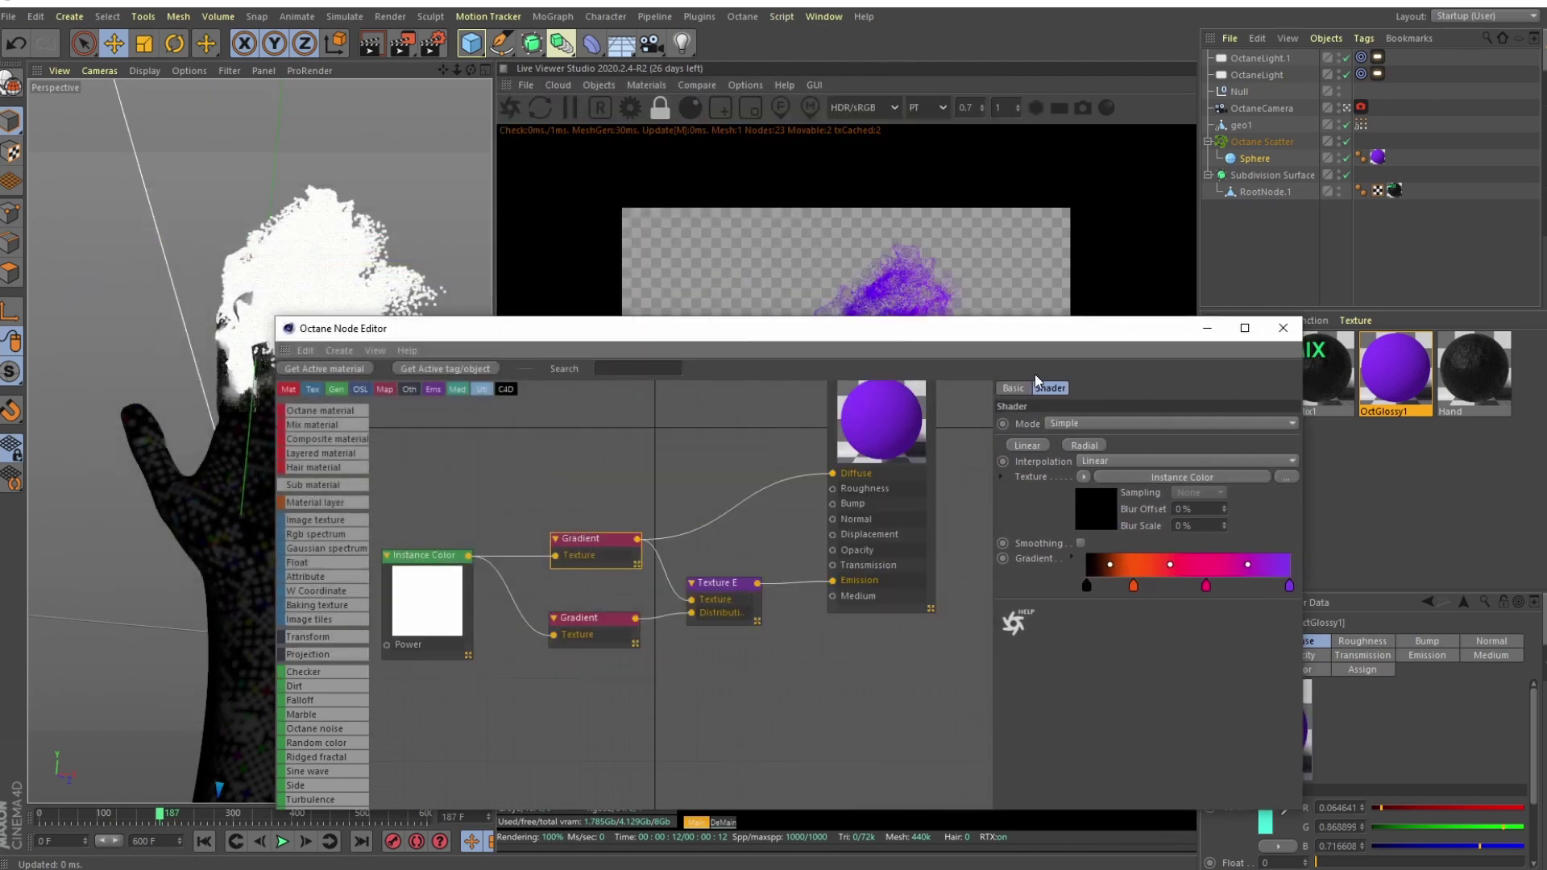
left_click_drag(1009, 334, 945, 519)
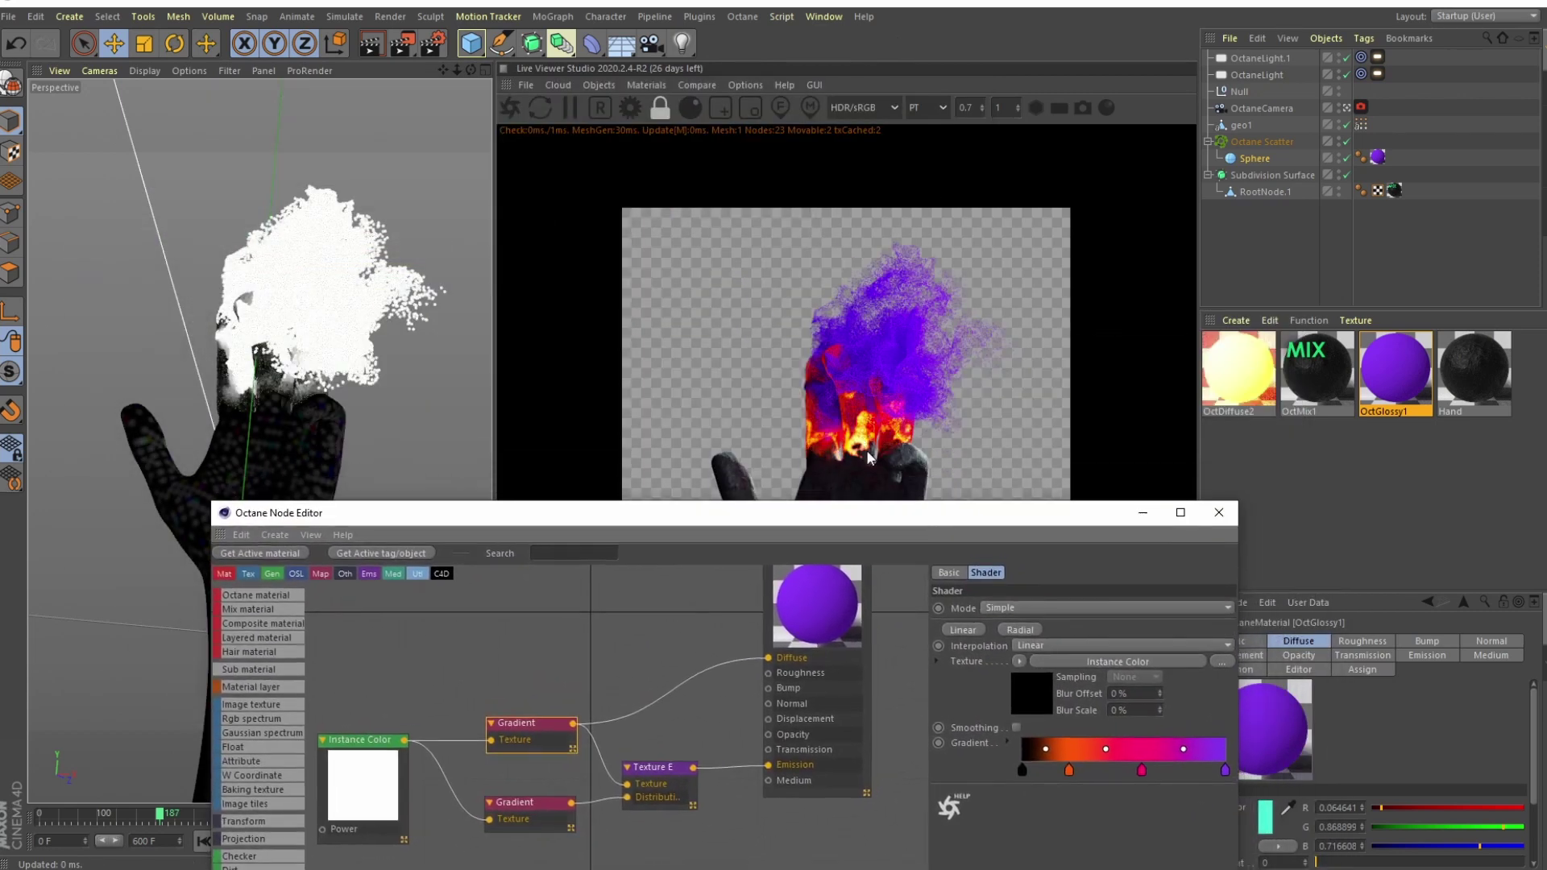
left_click(385, 804)
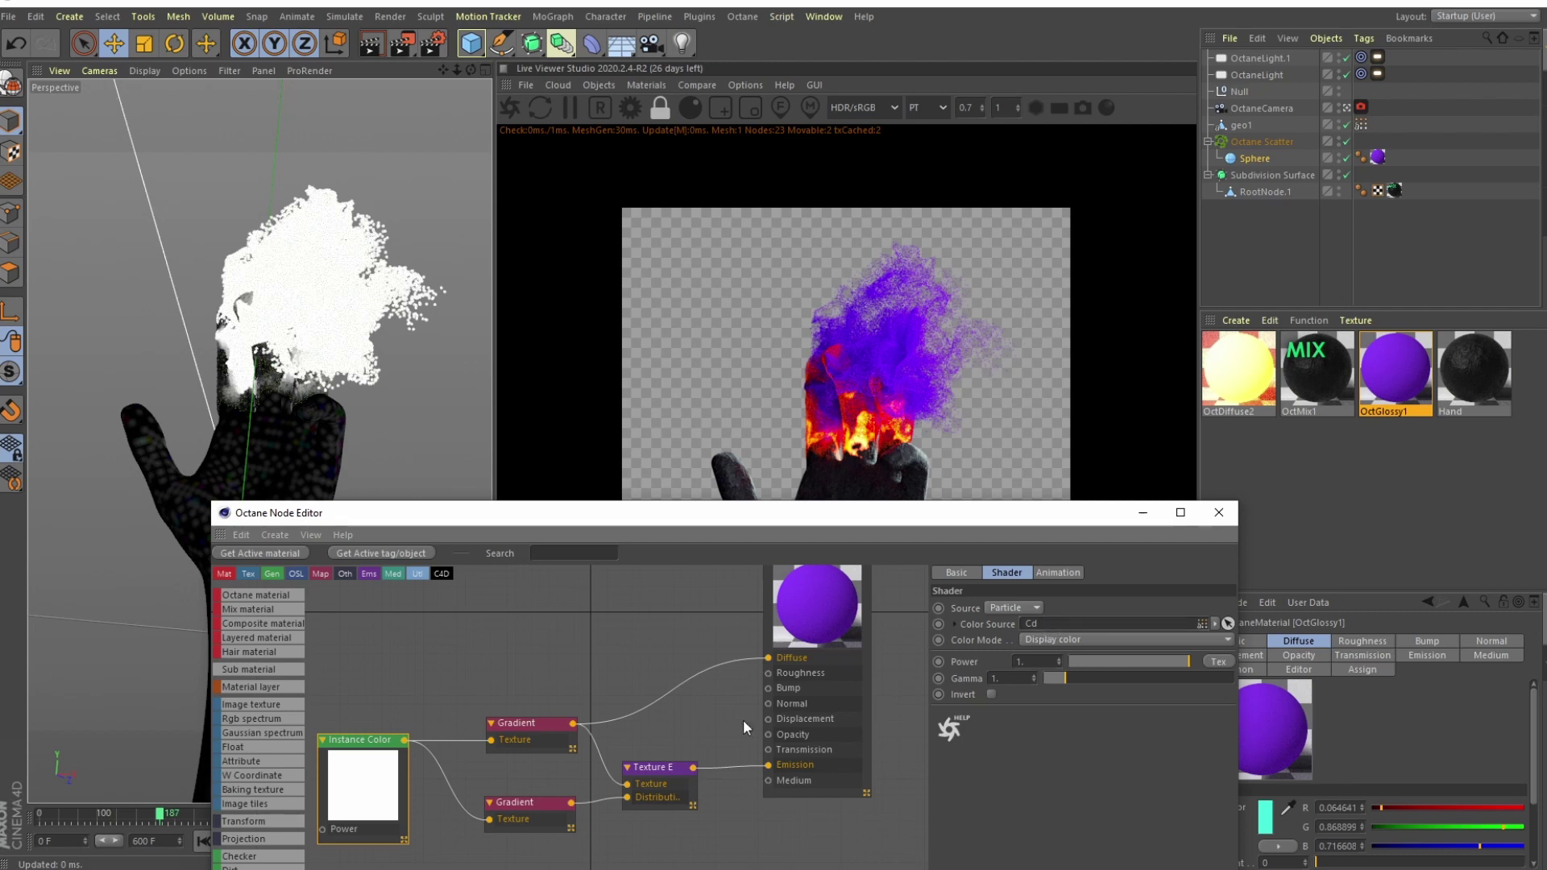
left_click(526, 731)
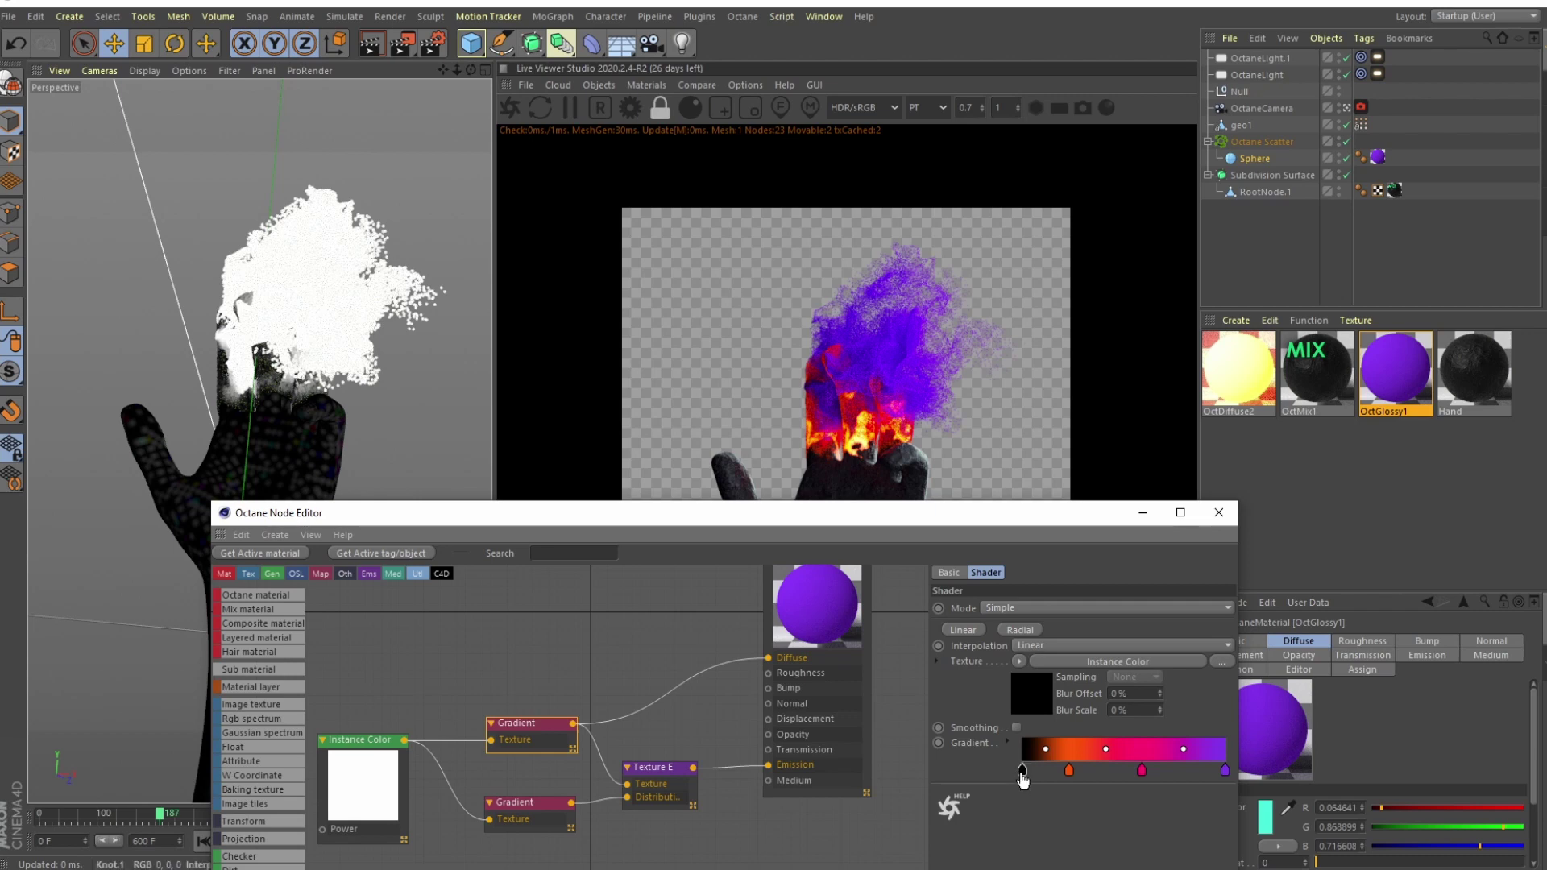
mouse_move(1023, 775)
Inspect Texture Emission, both Gradient nodes, and the lower gradient's white and black knots.
left_click(649, 771)
left_click(542, 805)
left_click(551, 749)
left_click(545, 804)
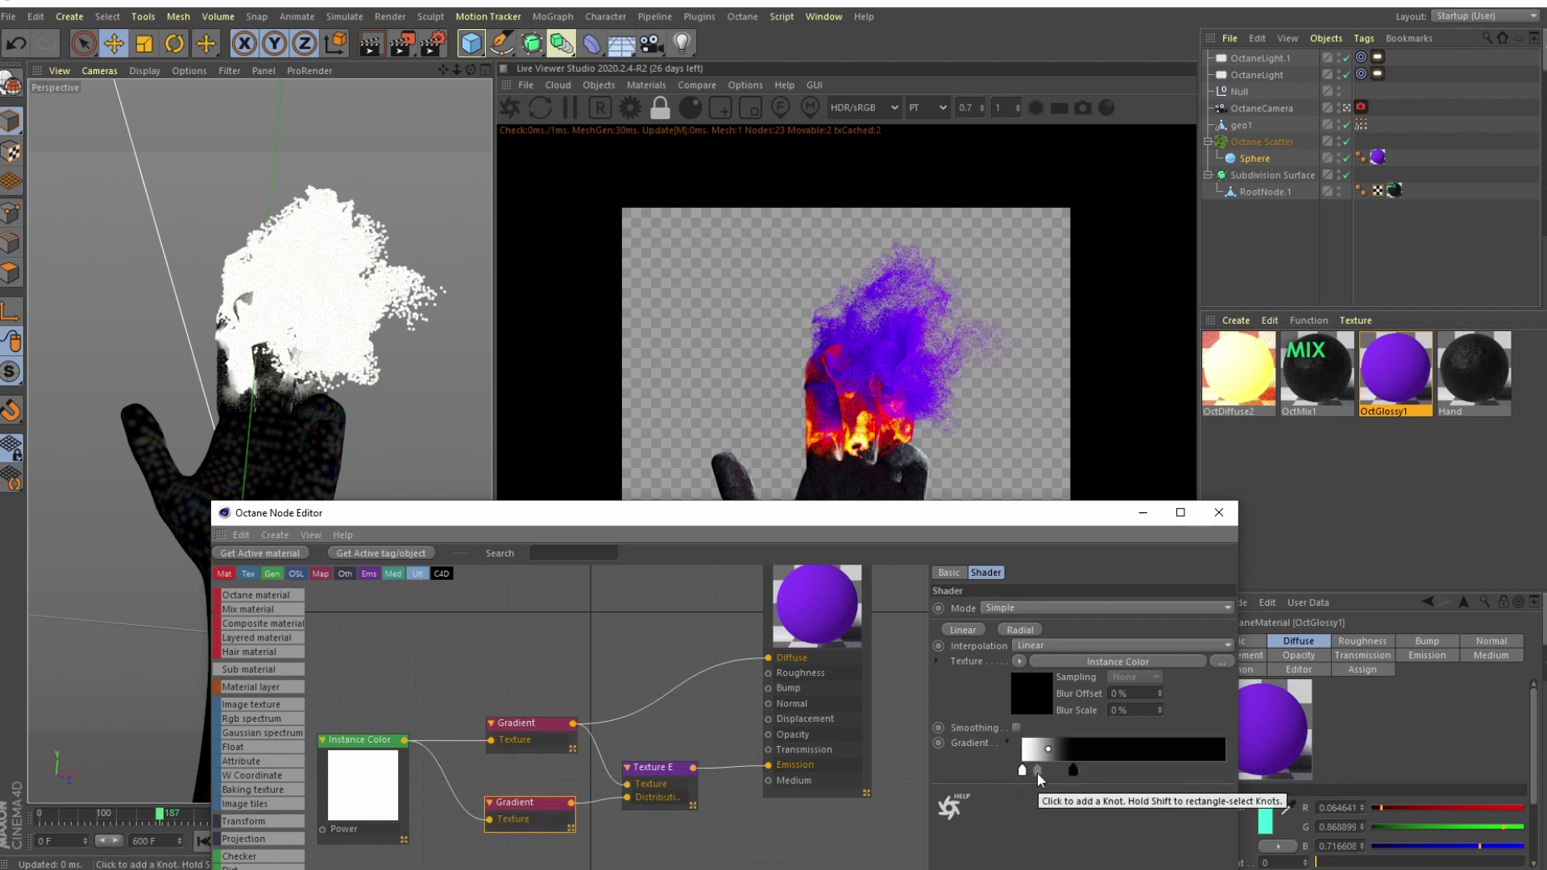
left_click_drag(1022, 775, 1012, 757)
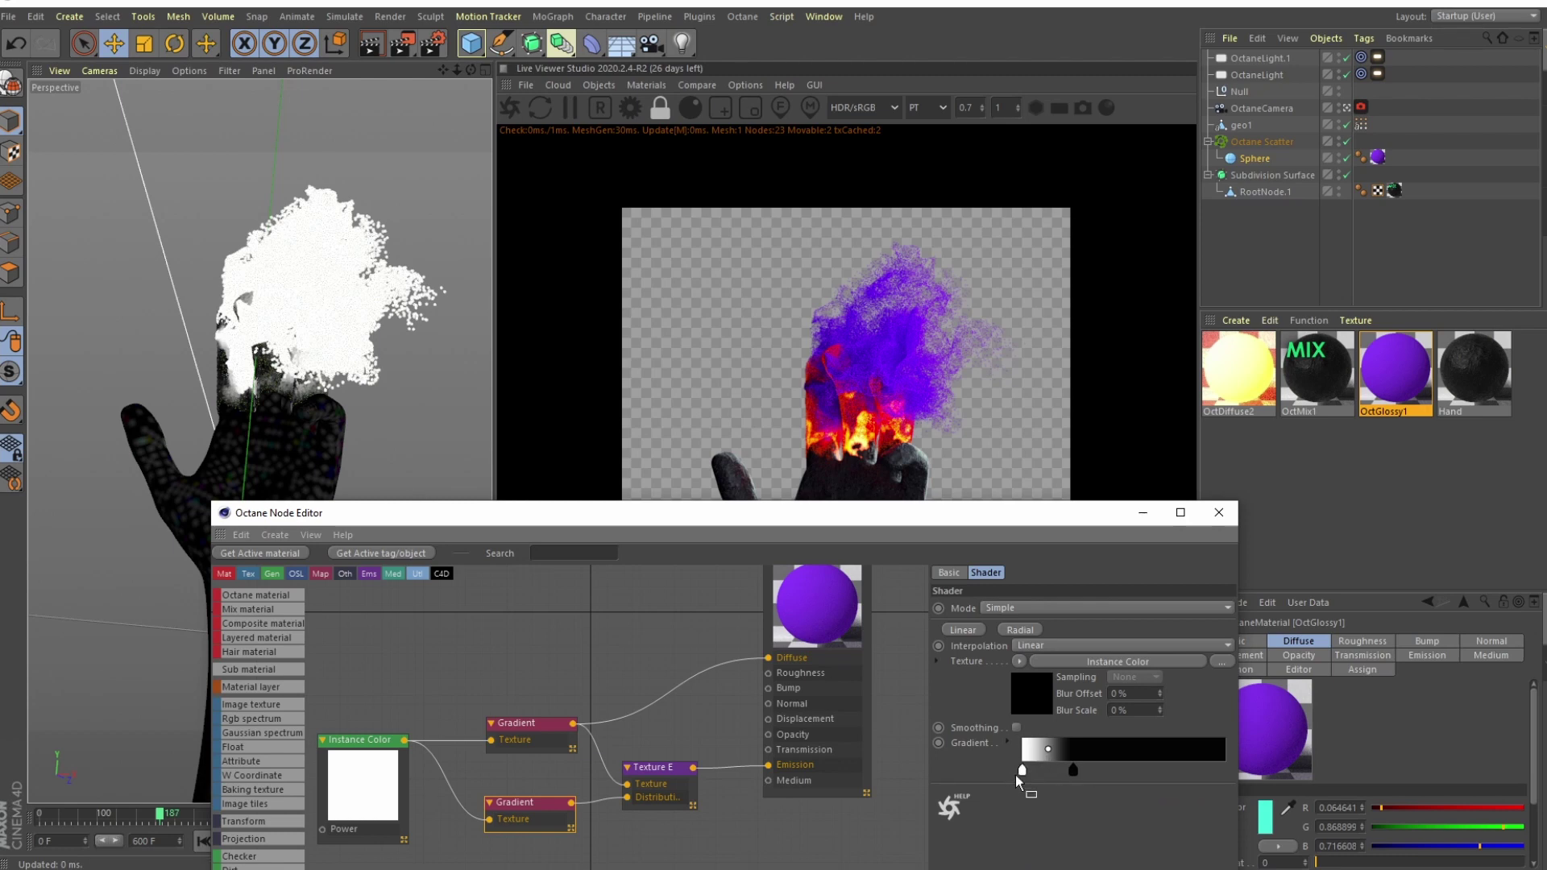
left_click(1021, 772)
left_click(1073, 771)
Select the four shader nodes, then Instance Color, and close the Node Editor.
left_click_drag(361, 708, 622, 801)
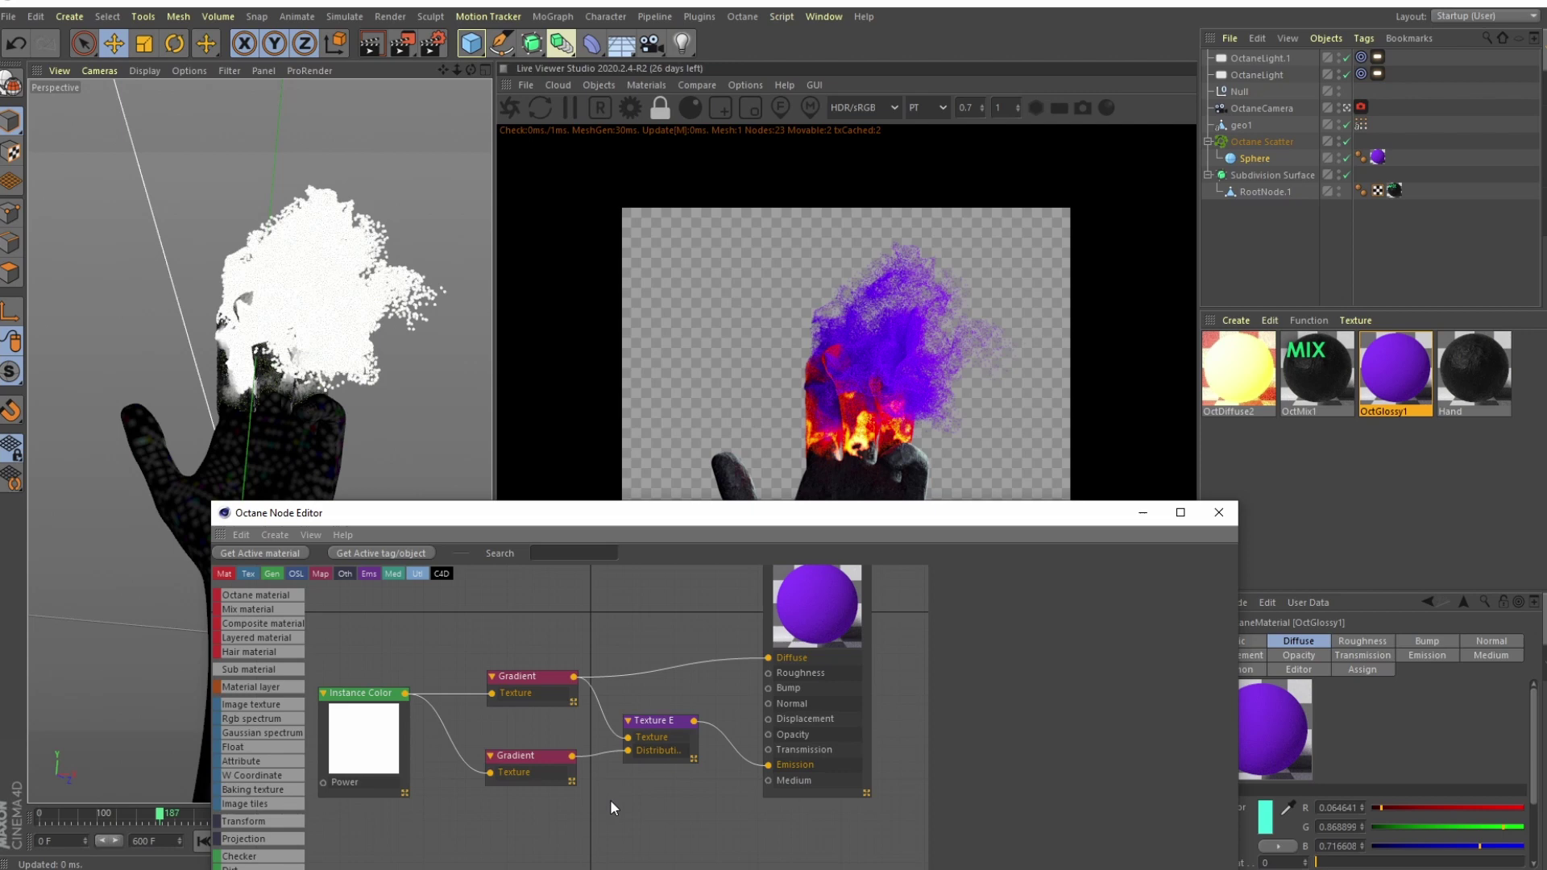
left_click(359, 729)
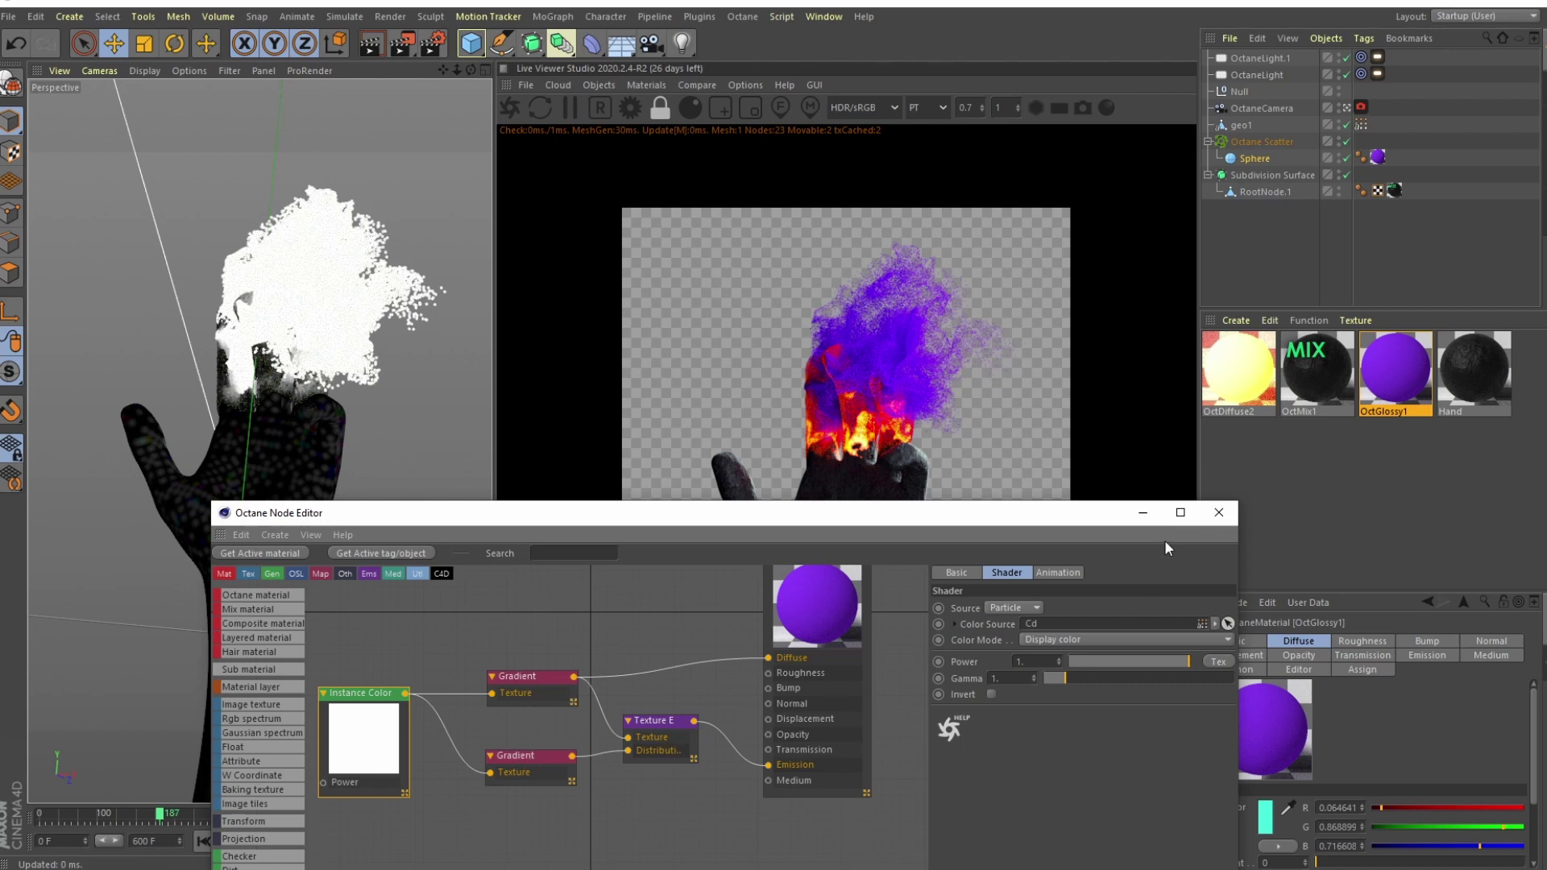
left_click(1220, 512)
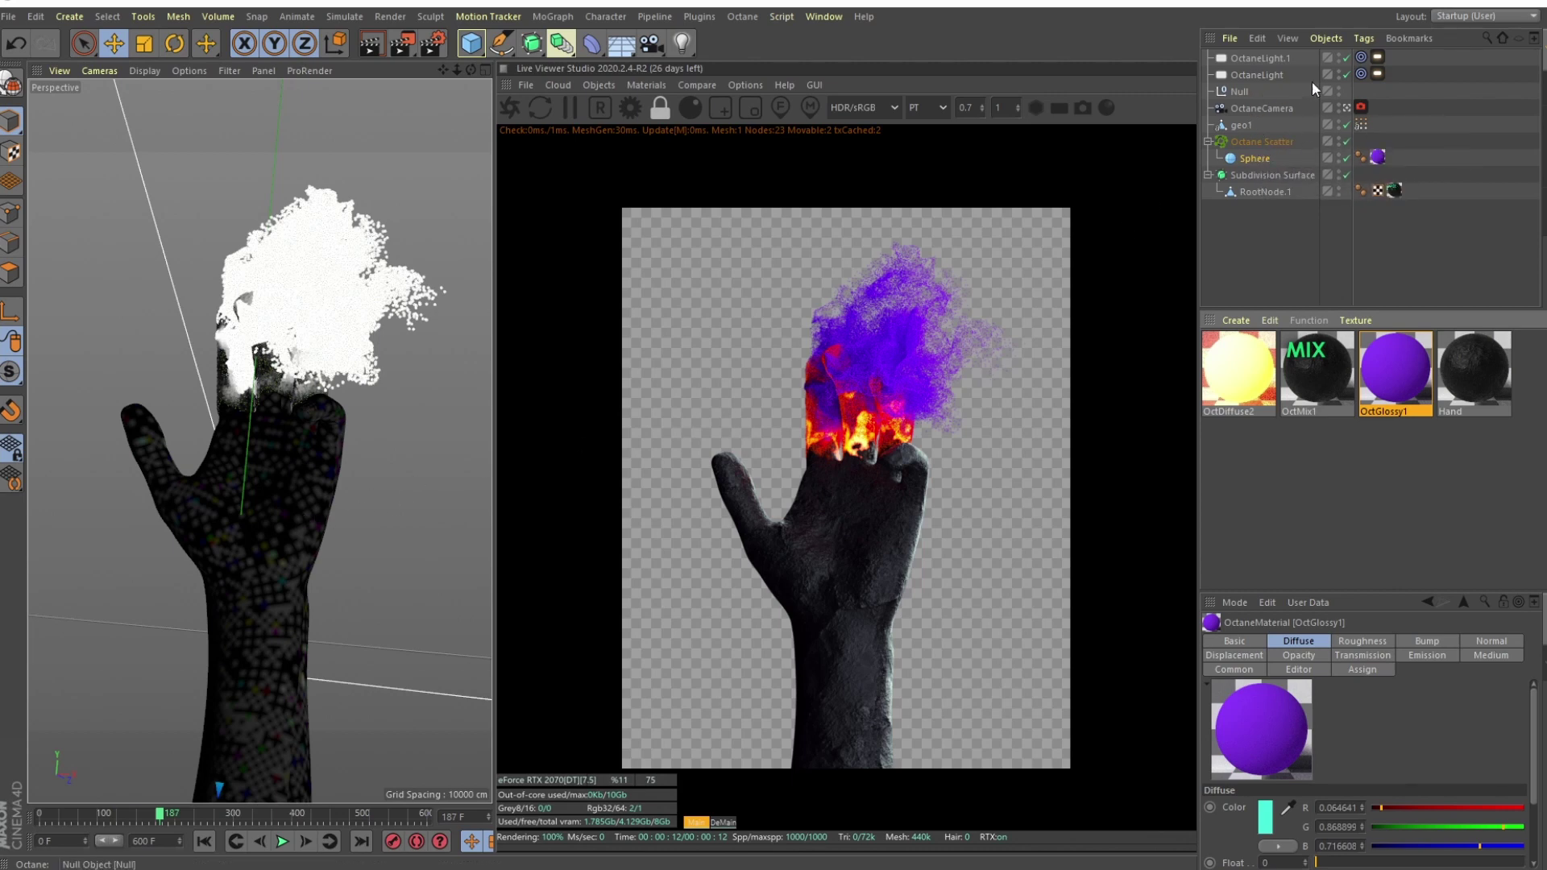
Toggle OctaneLight and OctaneLight.1 off and back on, return to frame 0, and disable geo1.
left_click(1255, 59)
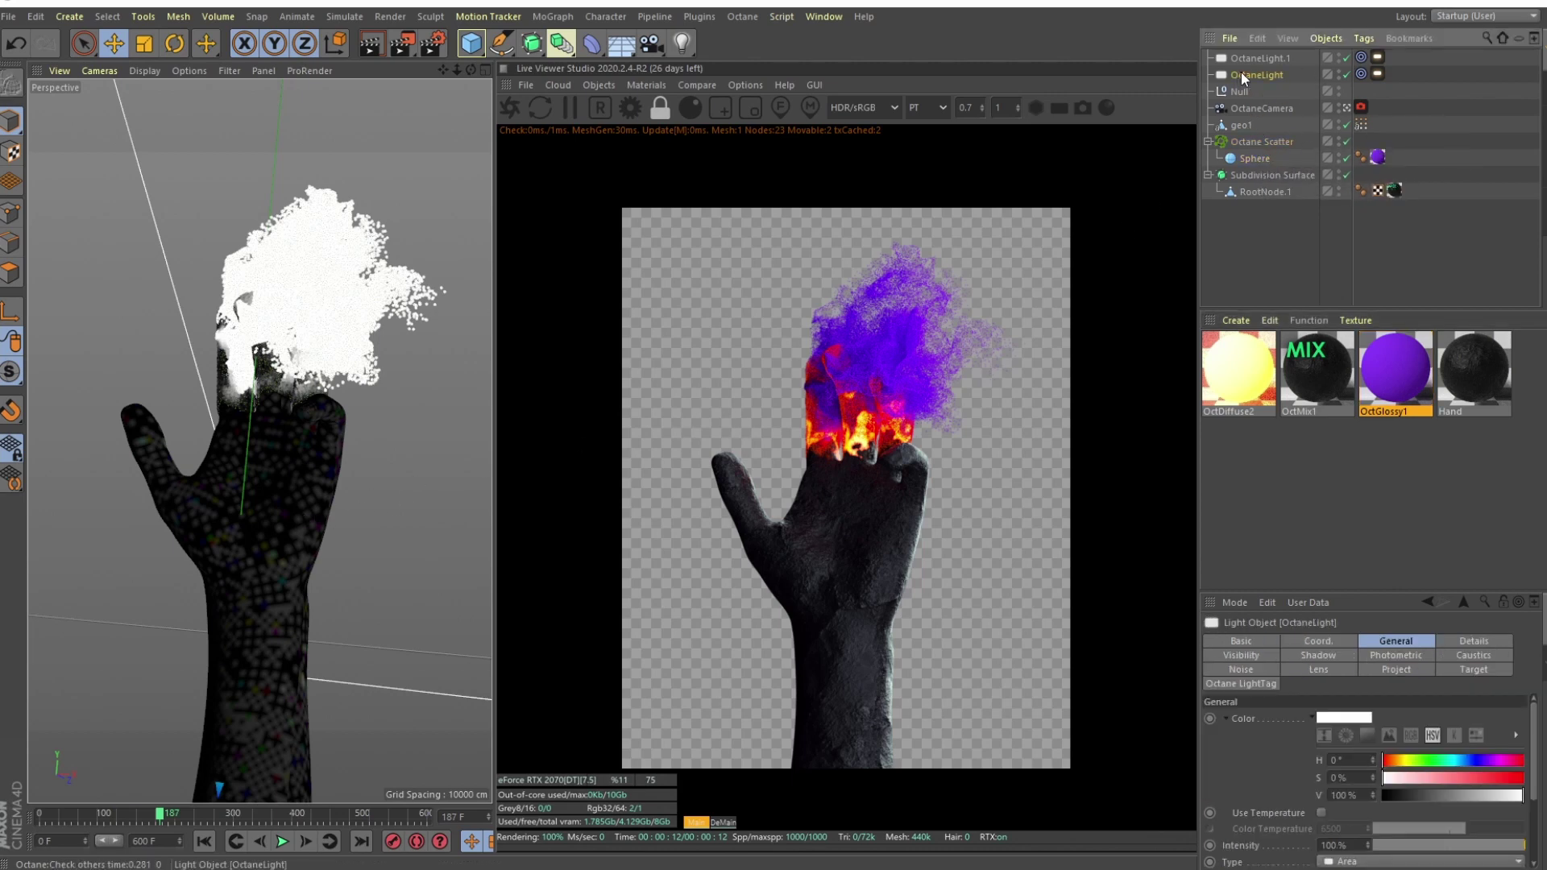
left_click(1347, 76)
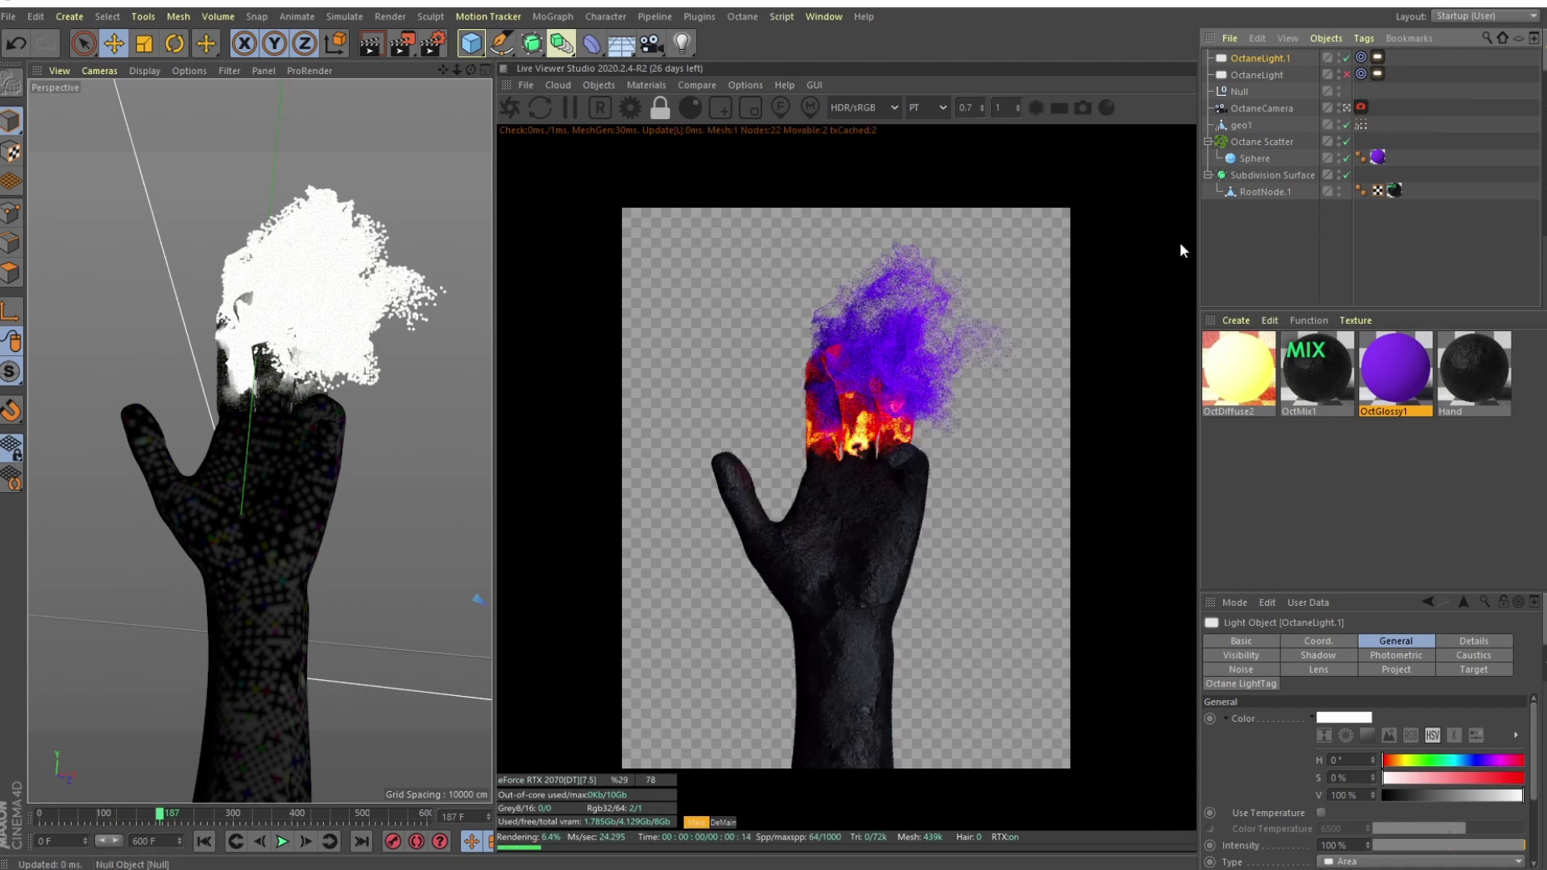
left_click(1347, 59)
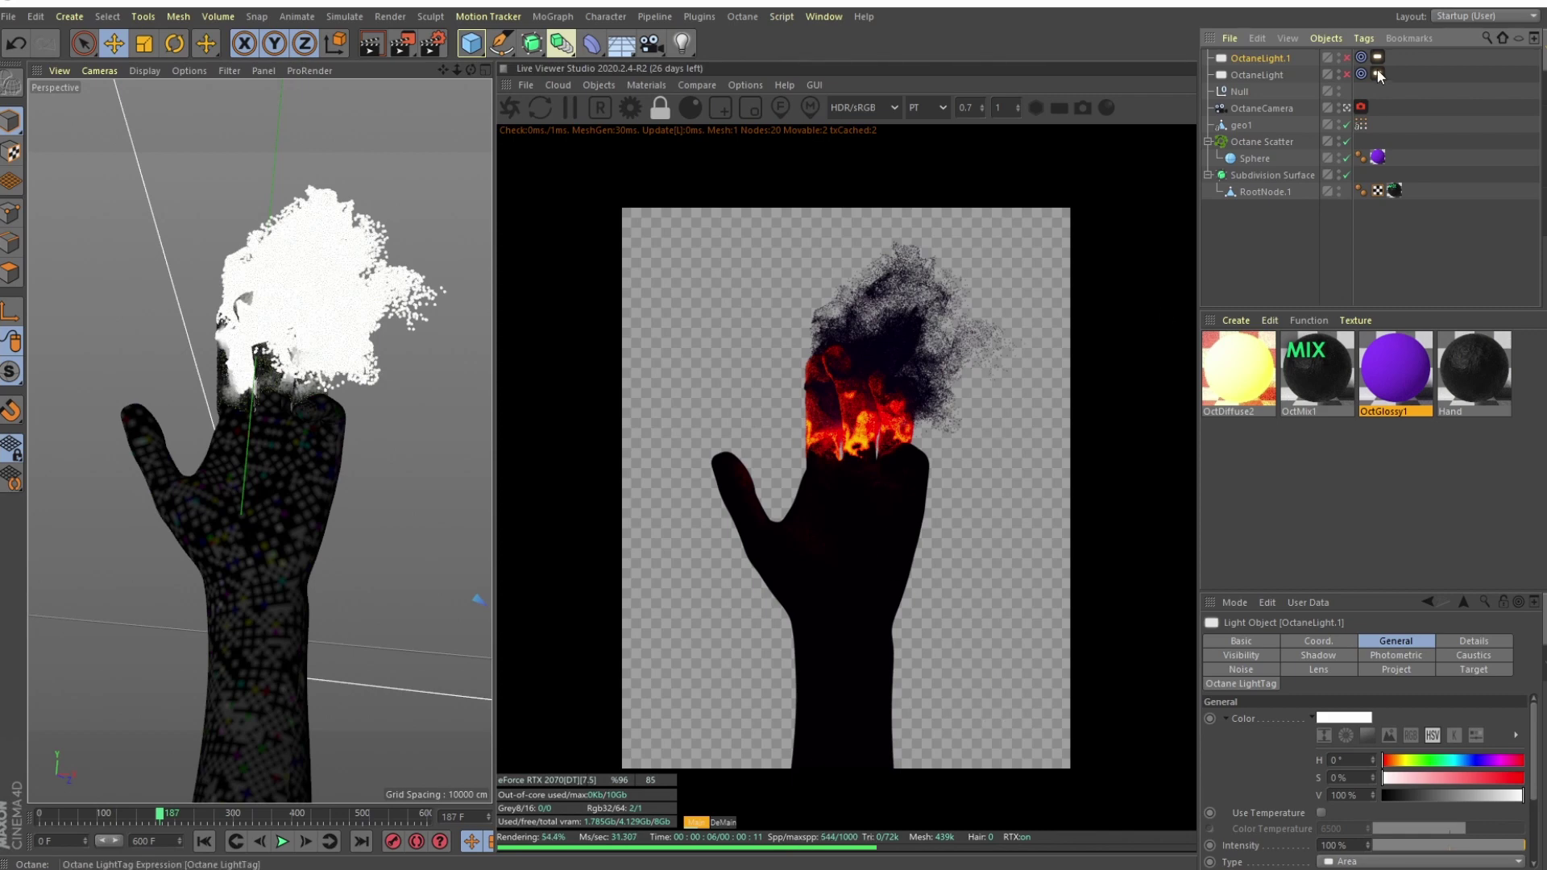
left_click(1345, 57)
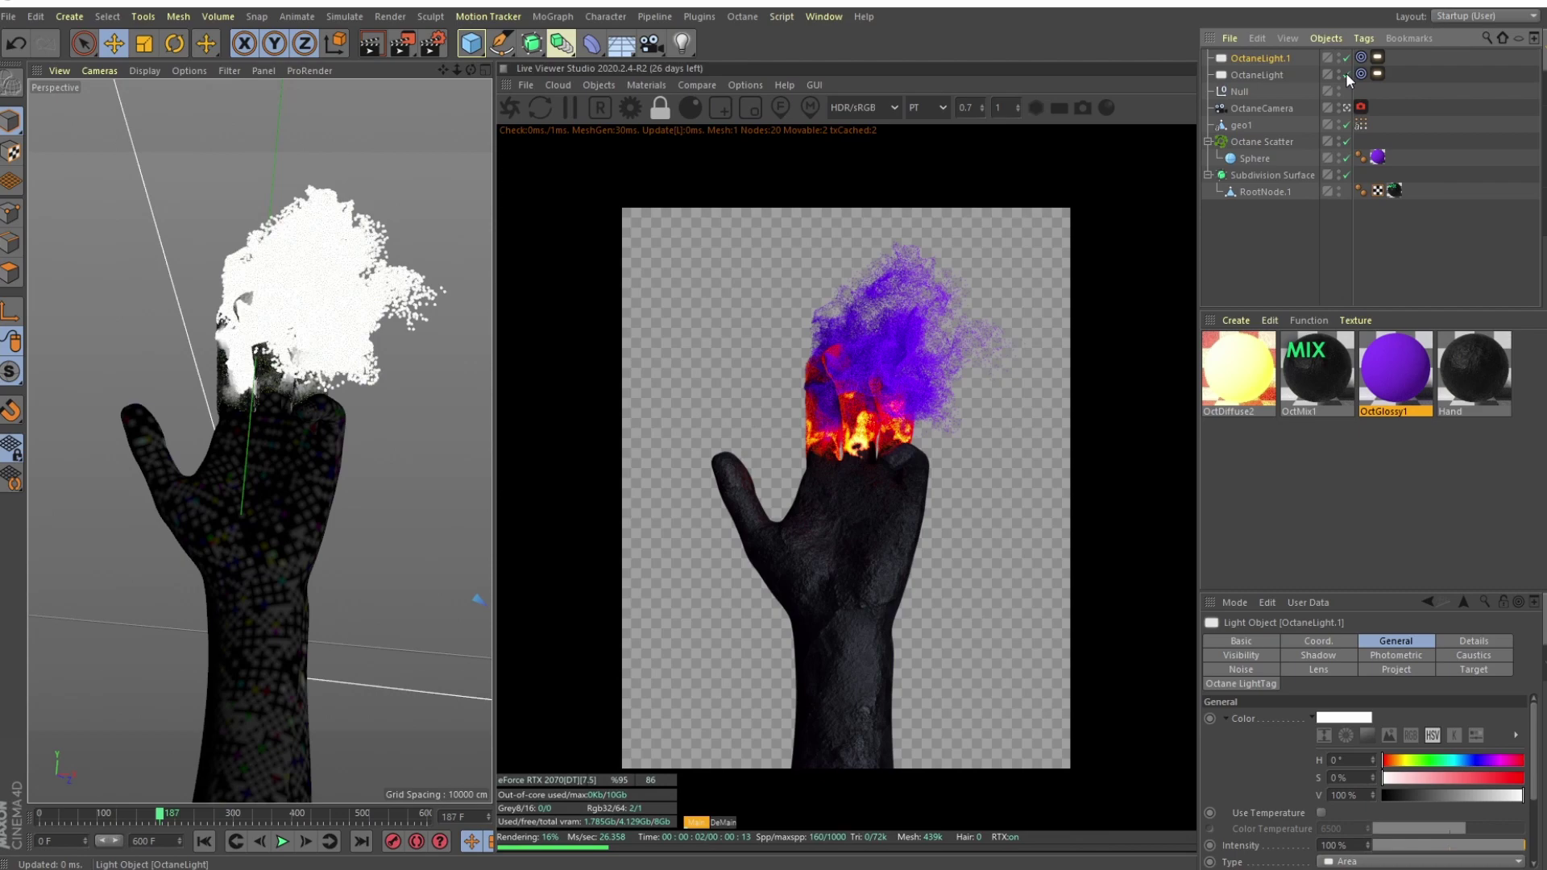
key("shift+f")
left_click(1345, 124)
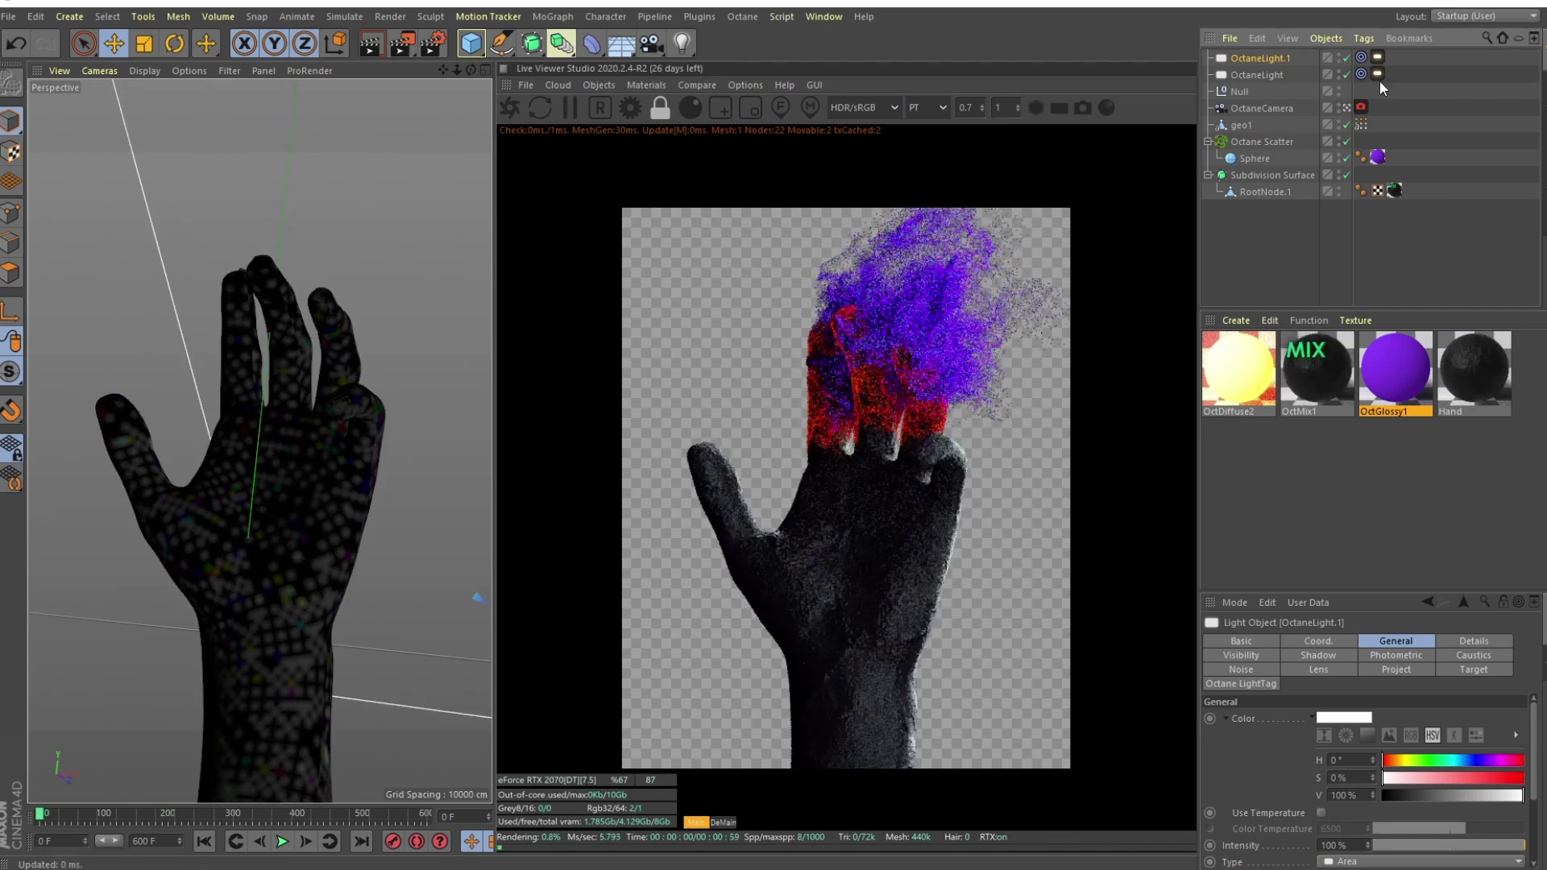
Switch off the Octane Scatter and Sphere objects and select OctMix1.
left_click(1346, 141)
left_click(1345, 158)
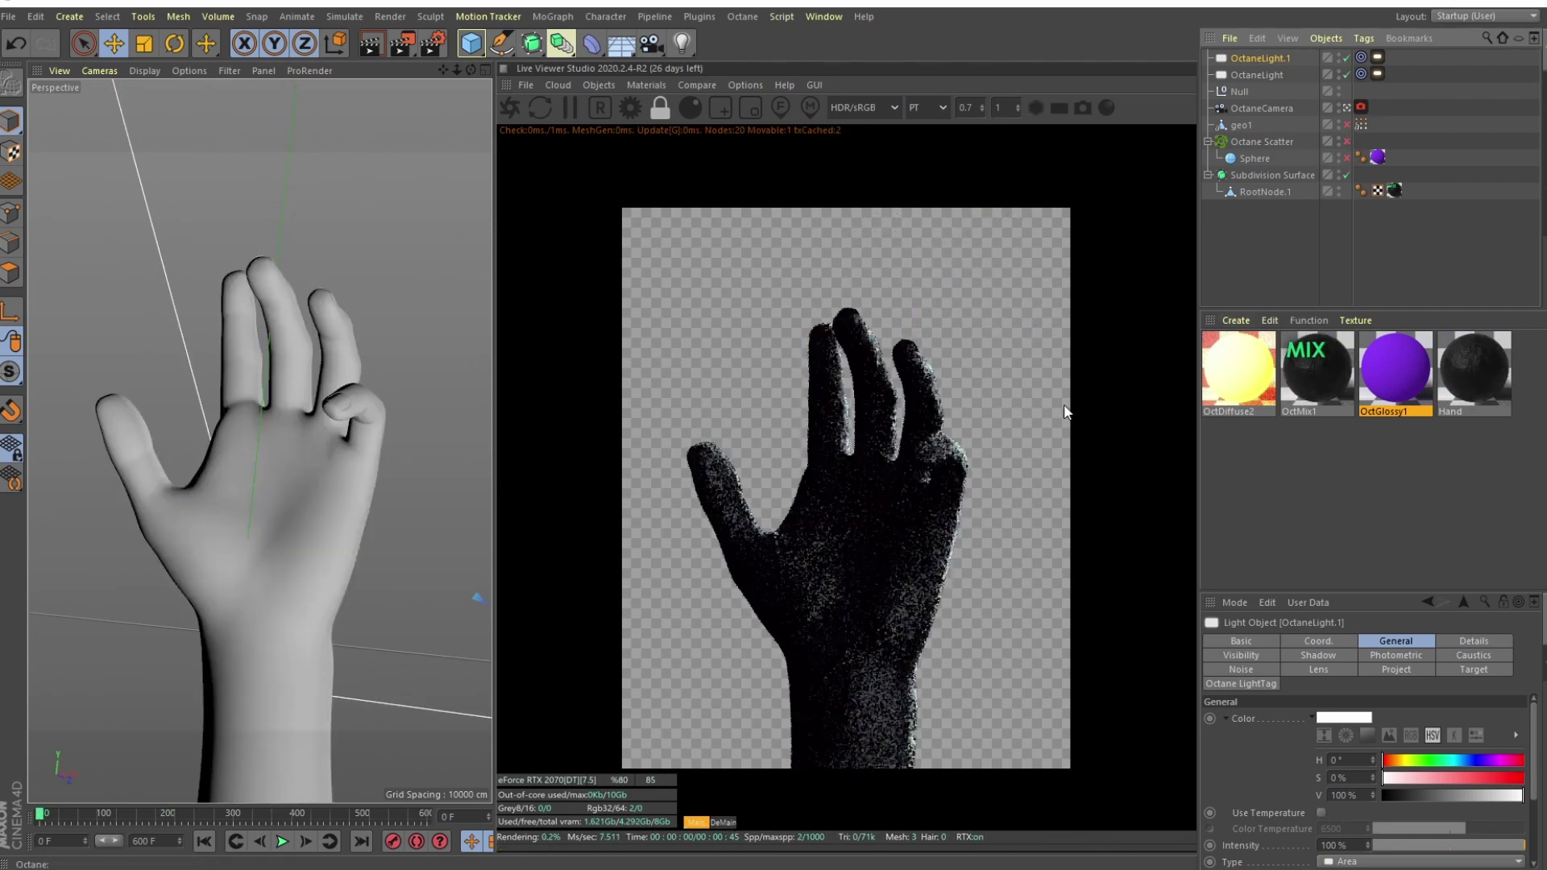
left_click(1297, 395)
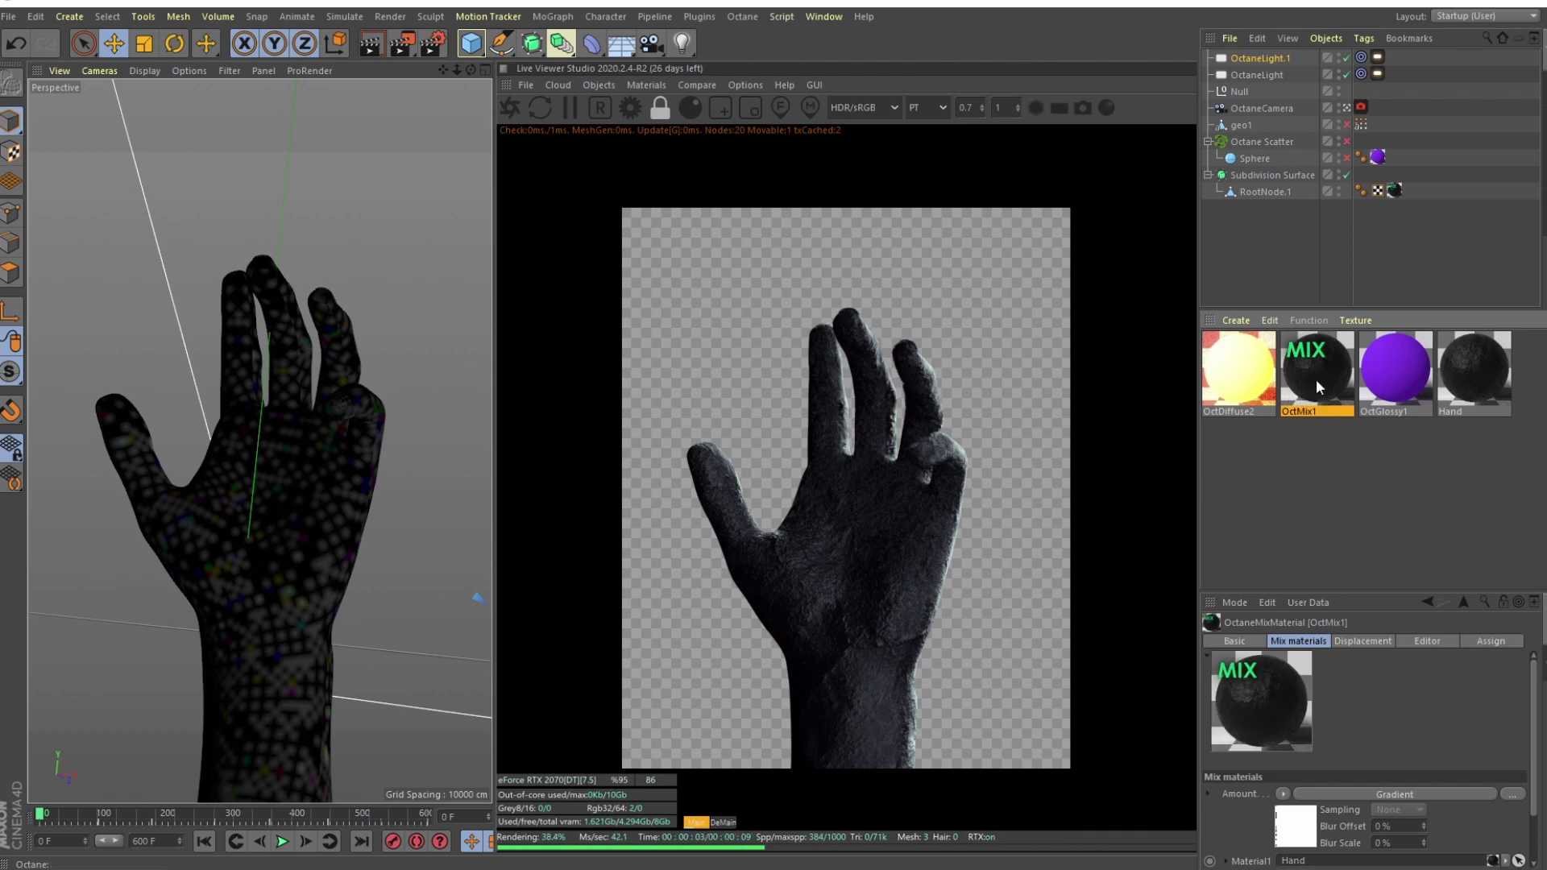
Open the Hand material's Opacity gradient (3D – Linear, 38 to -35 cm, 4% turbulence).
double_click(1485, 375)
left_click_drag(687, 127, 709, 182)
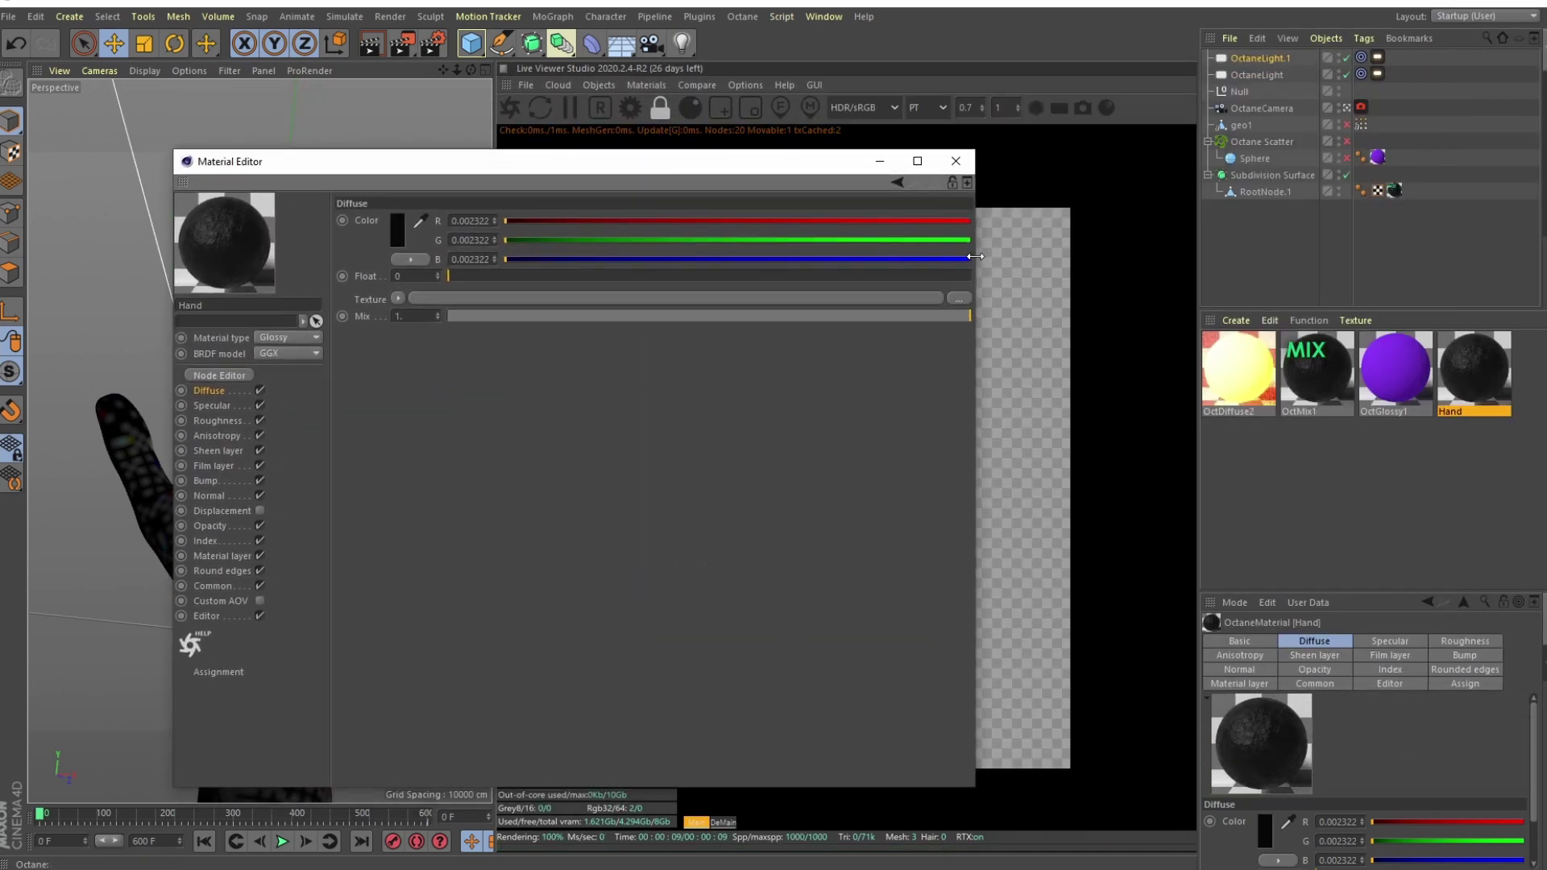
left_click_drag(975, 257, 703, 251)
left_click_drag(559, 177, 461, 152)
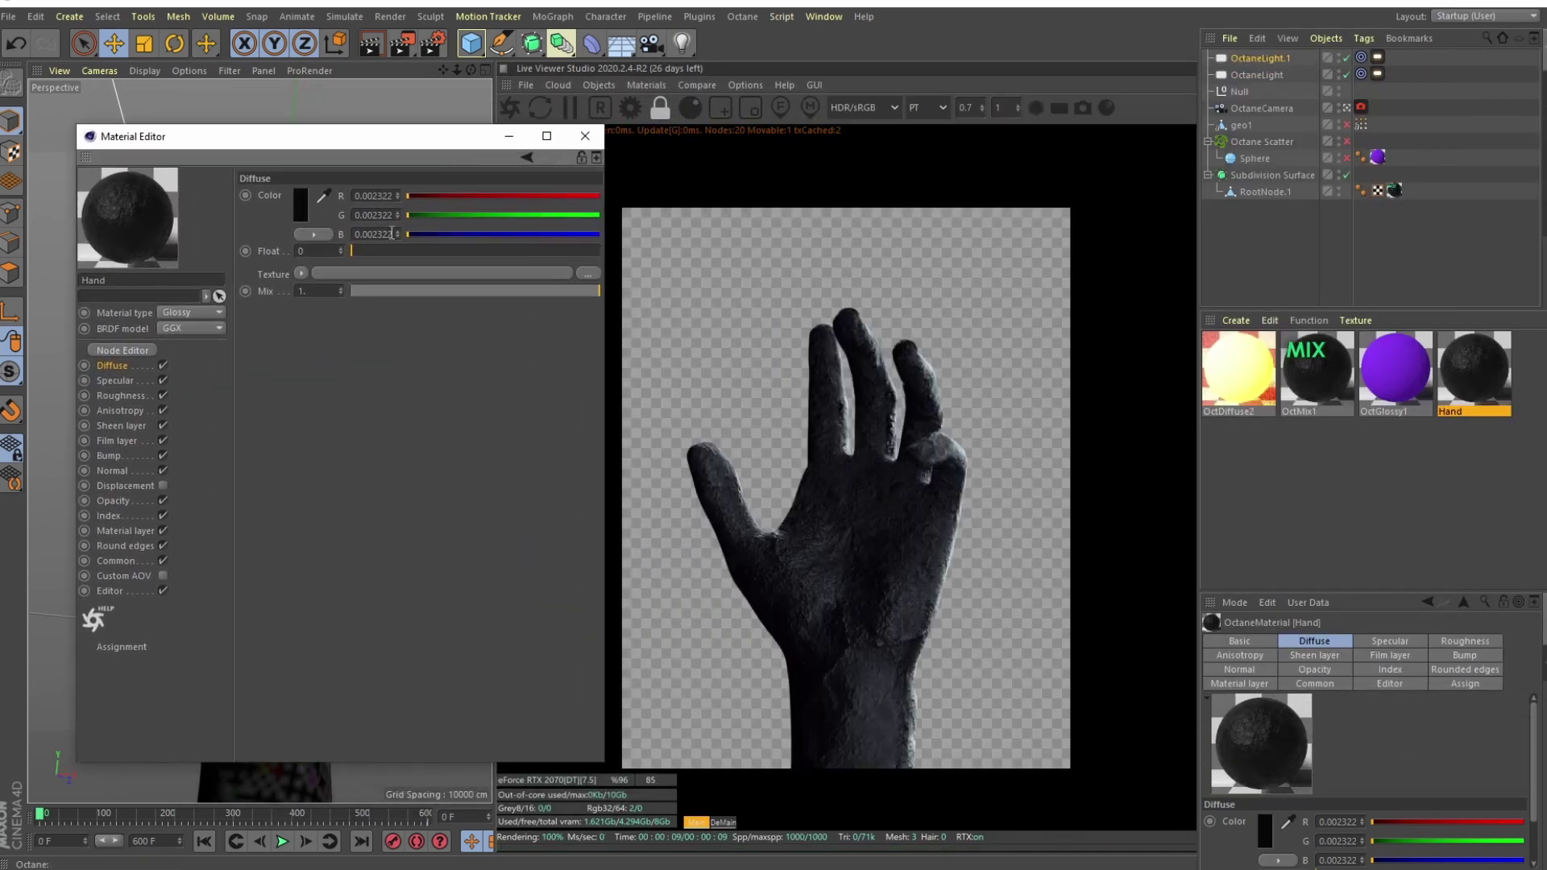
left_click(112, 500)
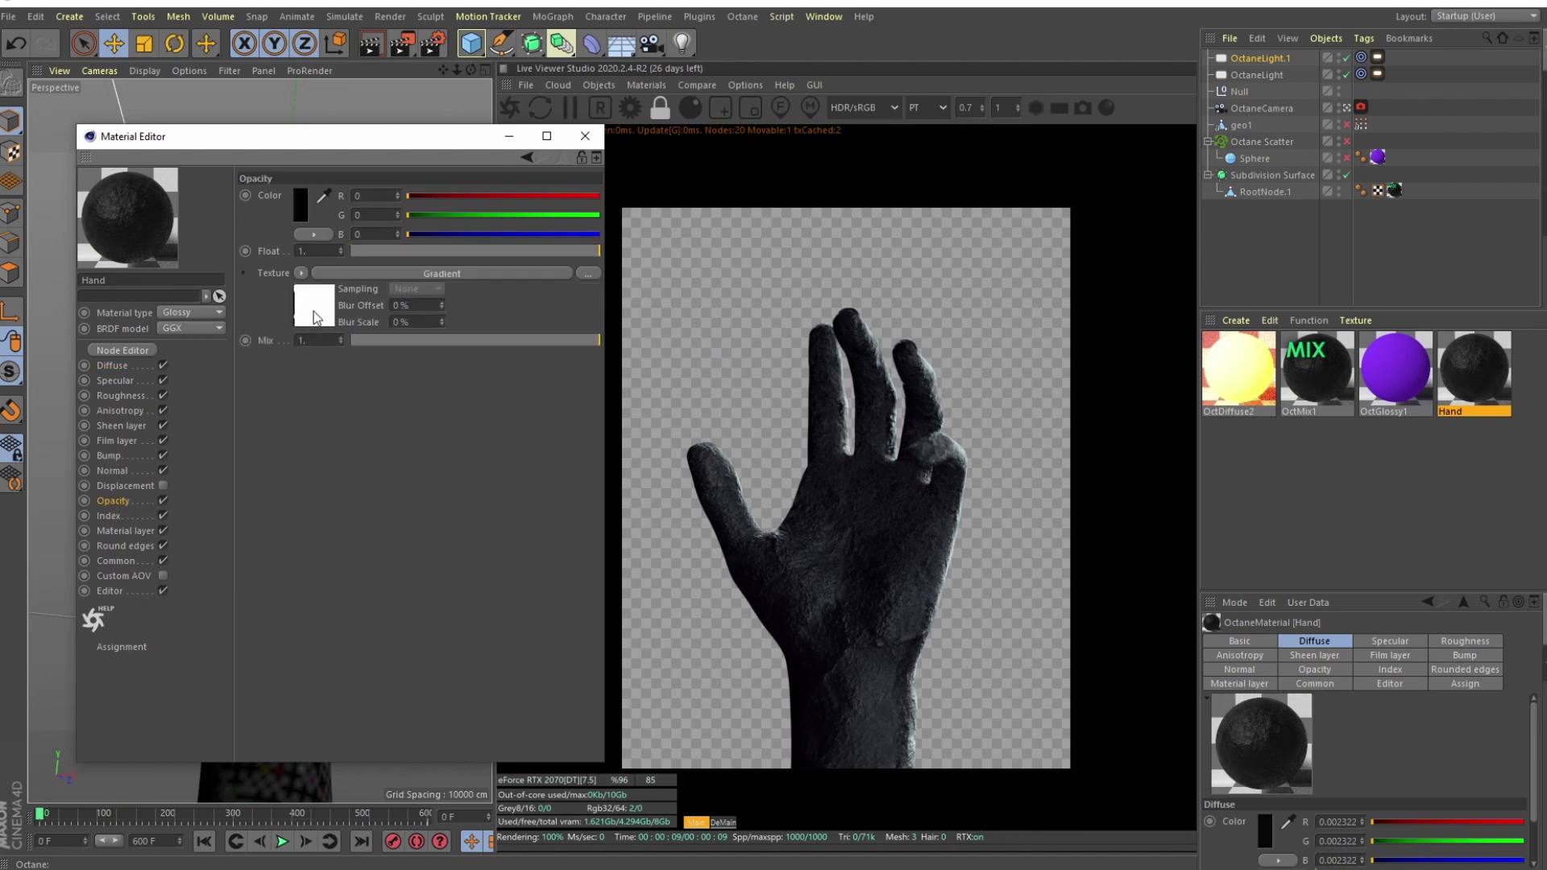
left_click(312, 311)
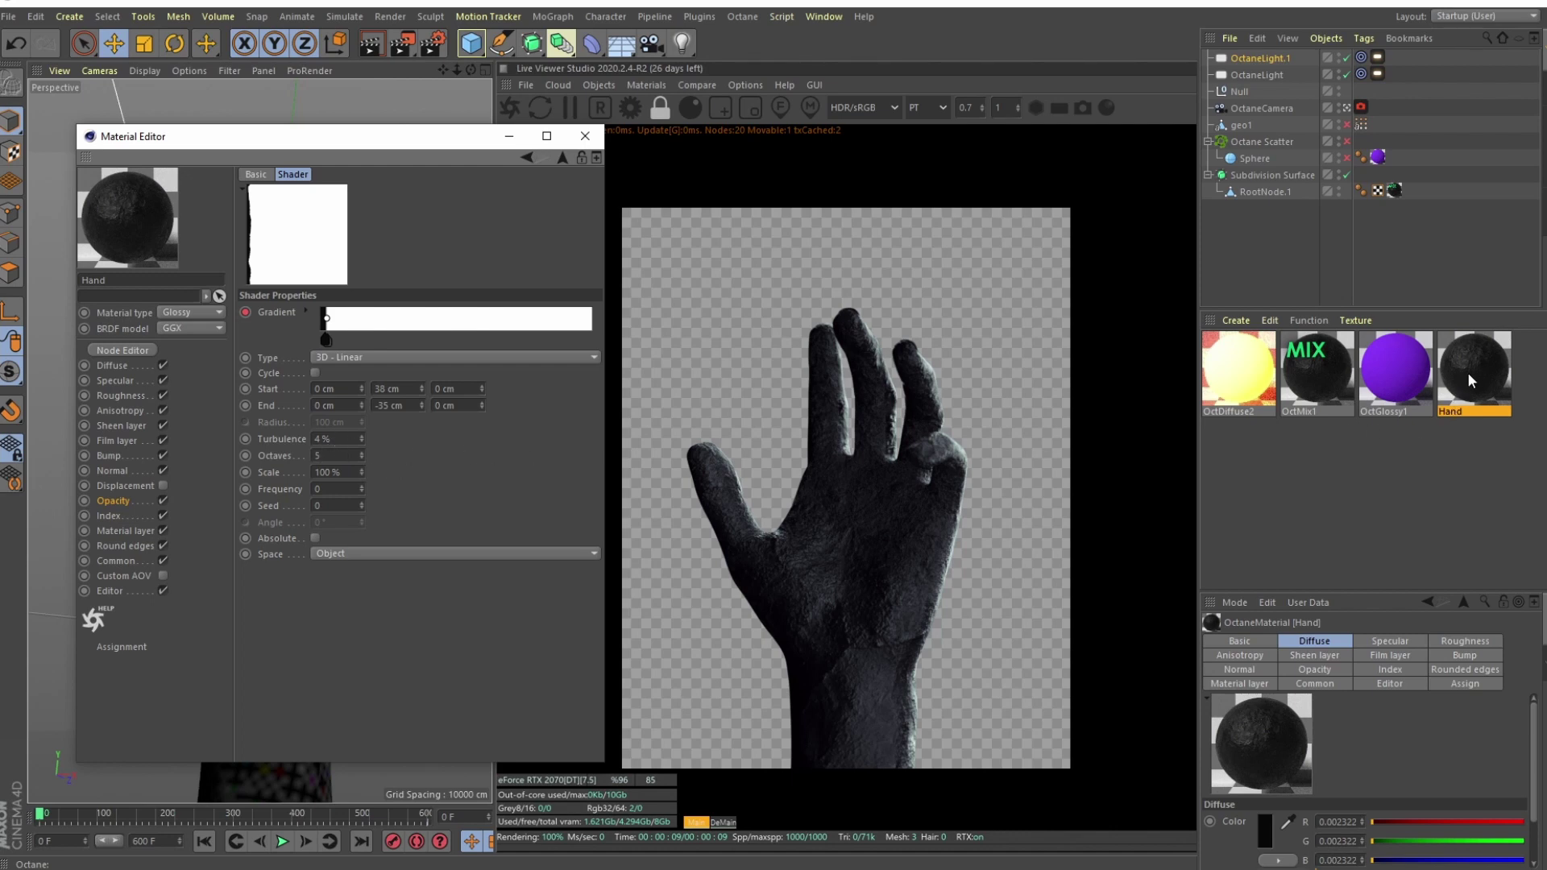
Assign the Hand material to RootNode.1 and scrub the timeline to check the dissolve.
left_click_drag(1471, 381, 1491, 315)
left_click_drag(1396, 196, 1395, 194)
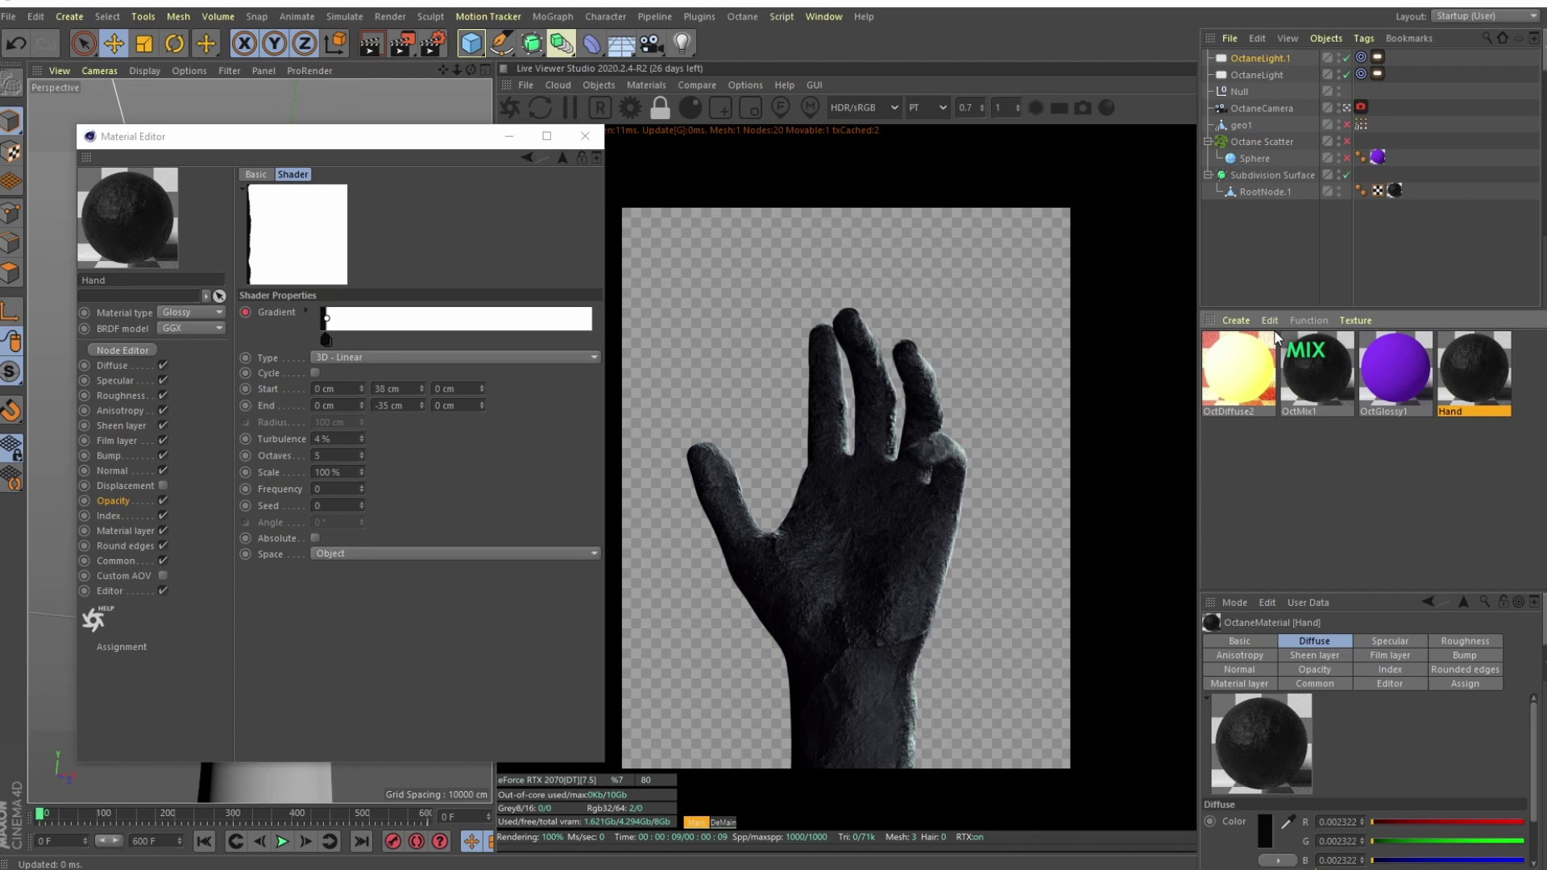
left_click_drag(46, 816, 171, 822)
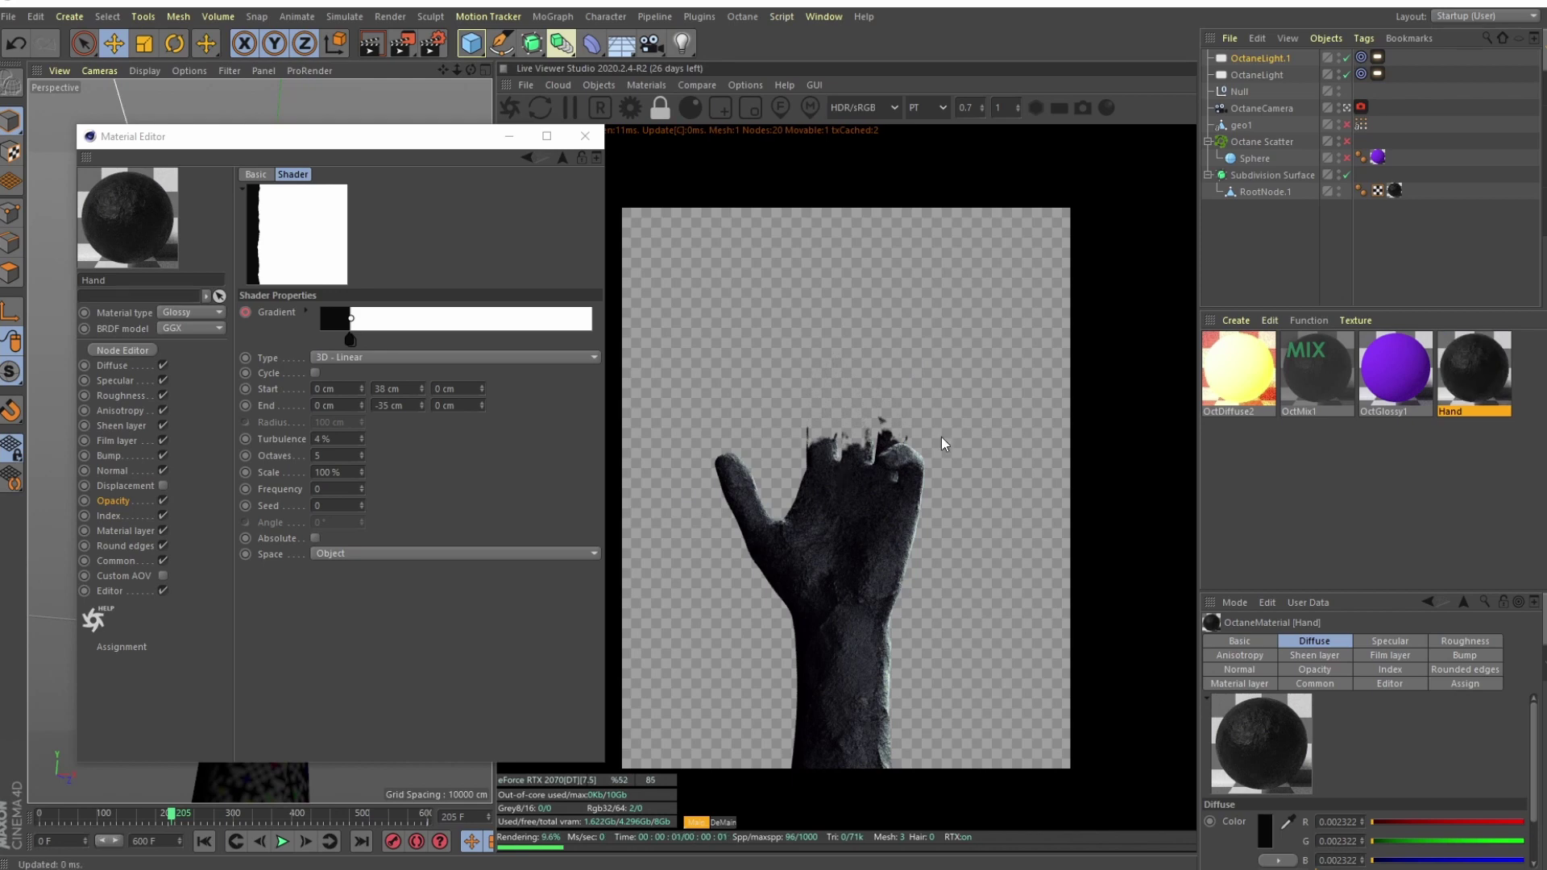
left_click(186, 818)
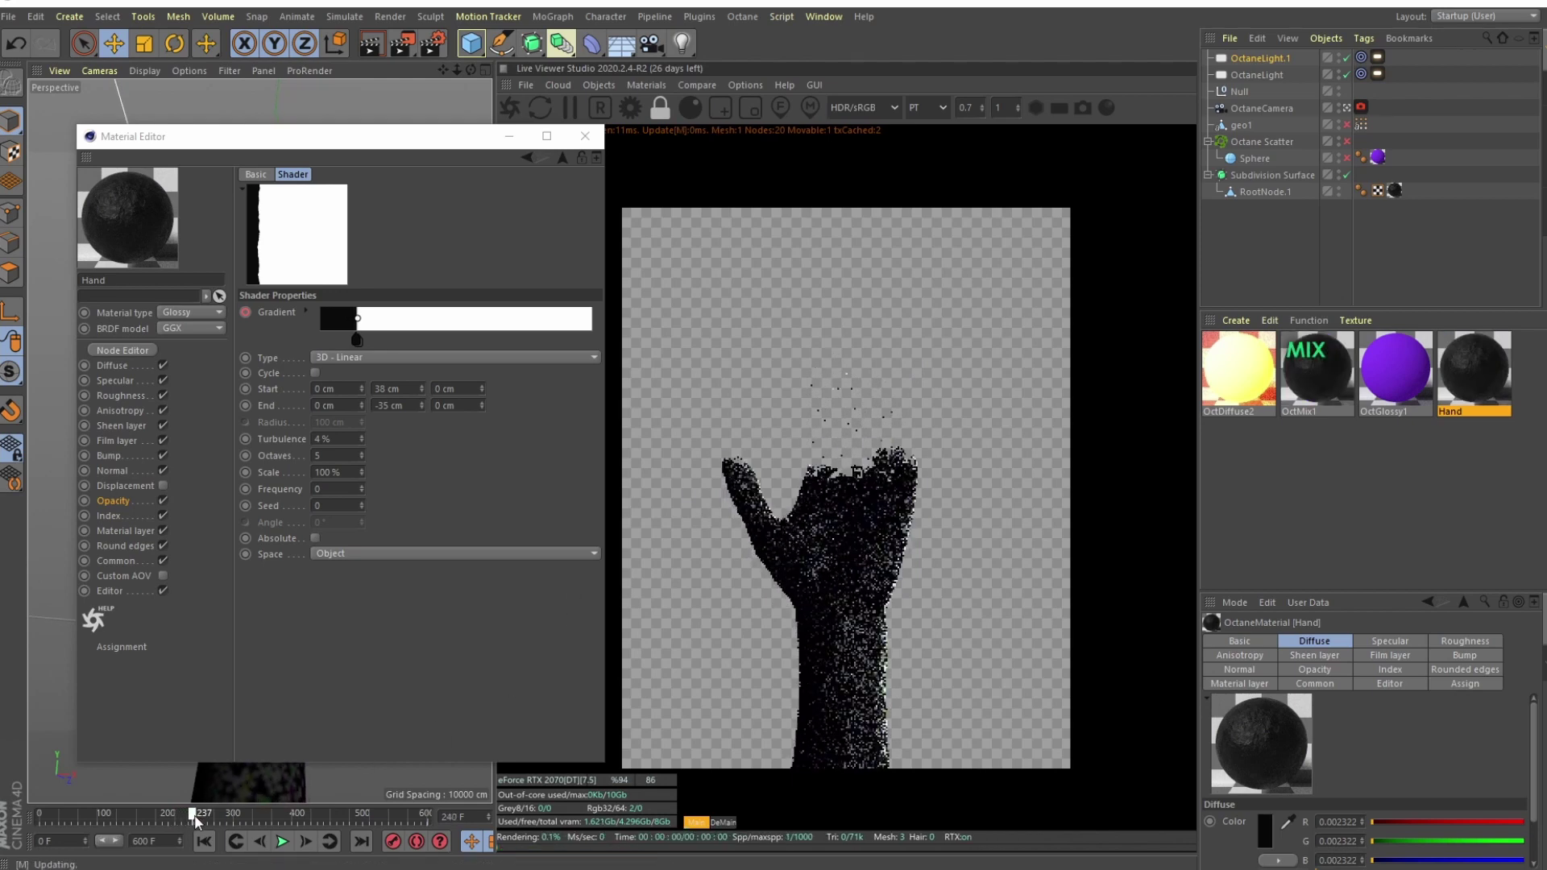
left_click_drag(195, 815, 11, 832)
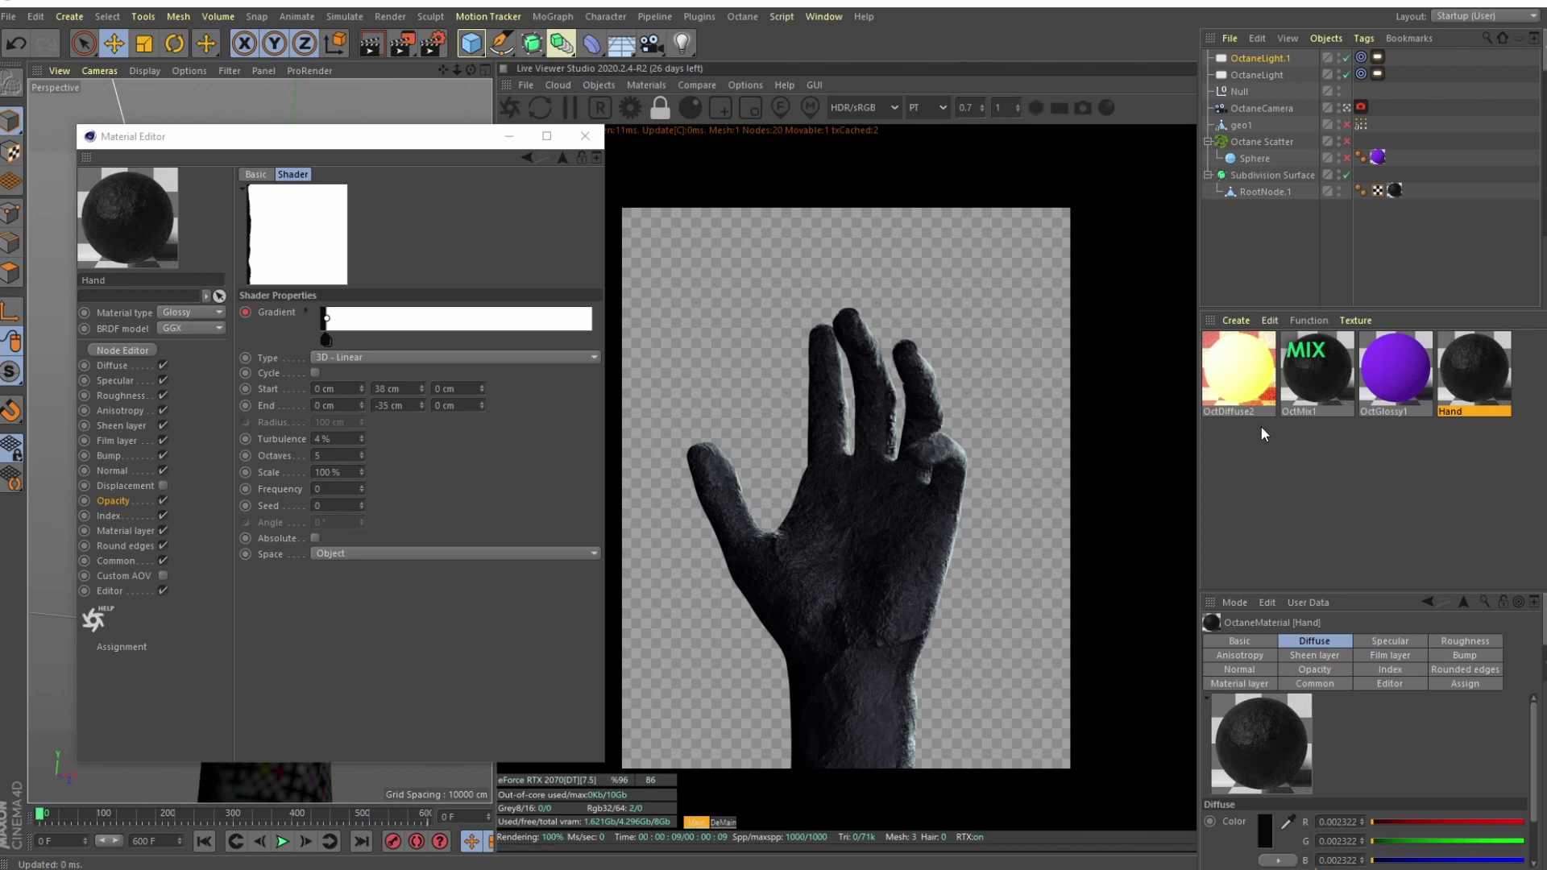
Check OctDiffuse2's Opacity gradient, assign it to RootNode.1, preview it, and select OctMix1.
left_click(1254, 387)
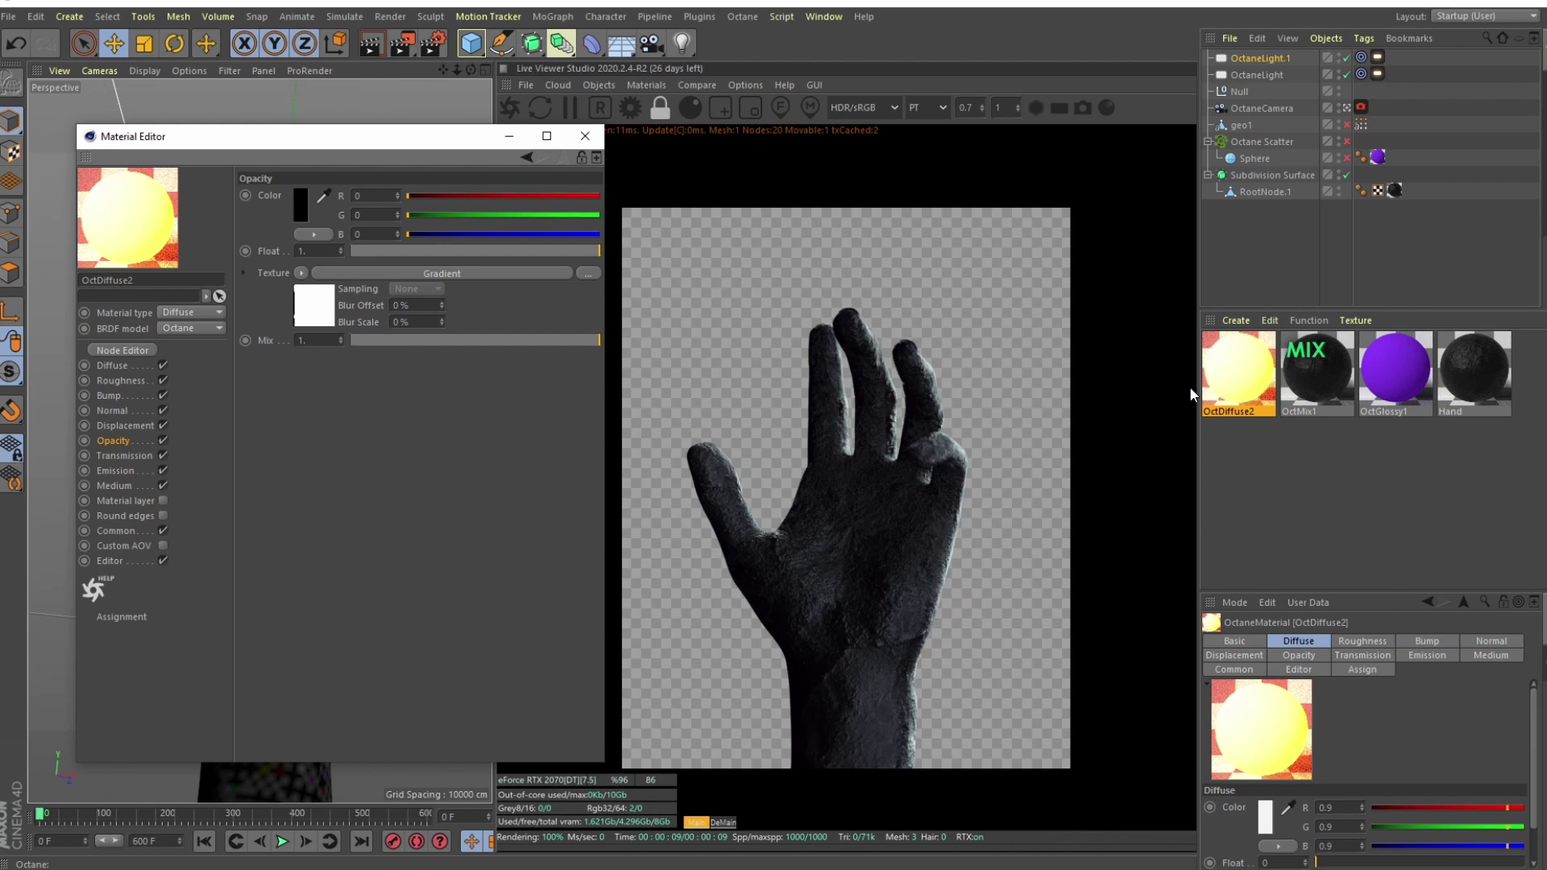
left_click(316, 292)
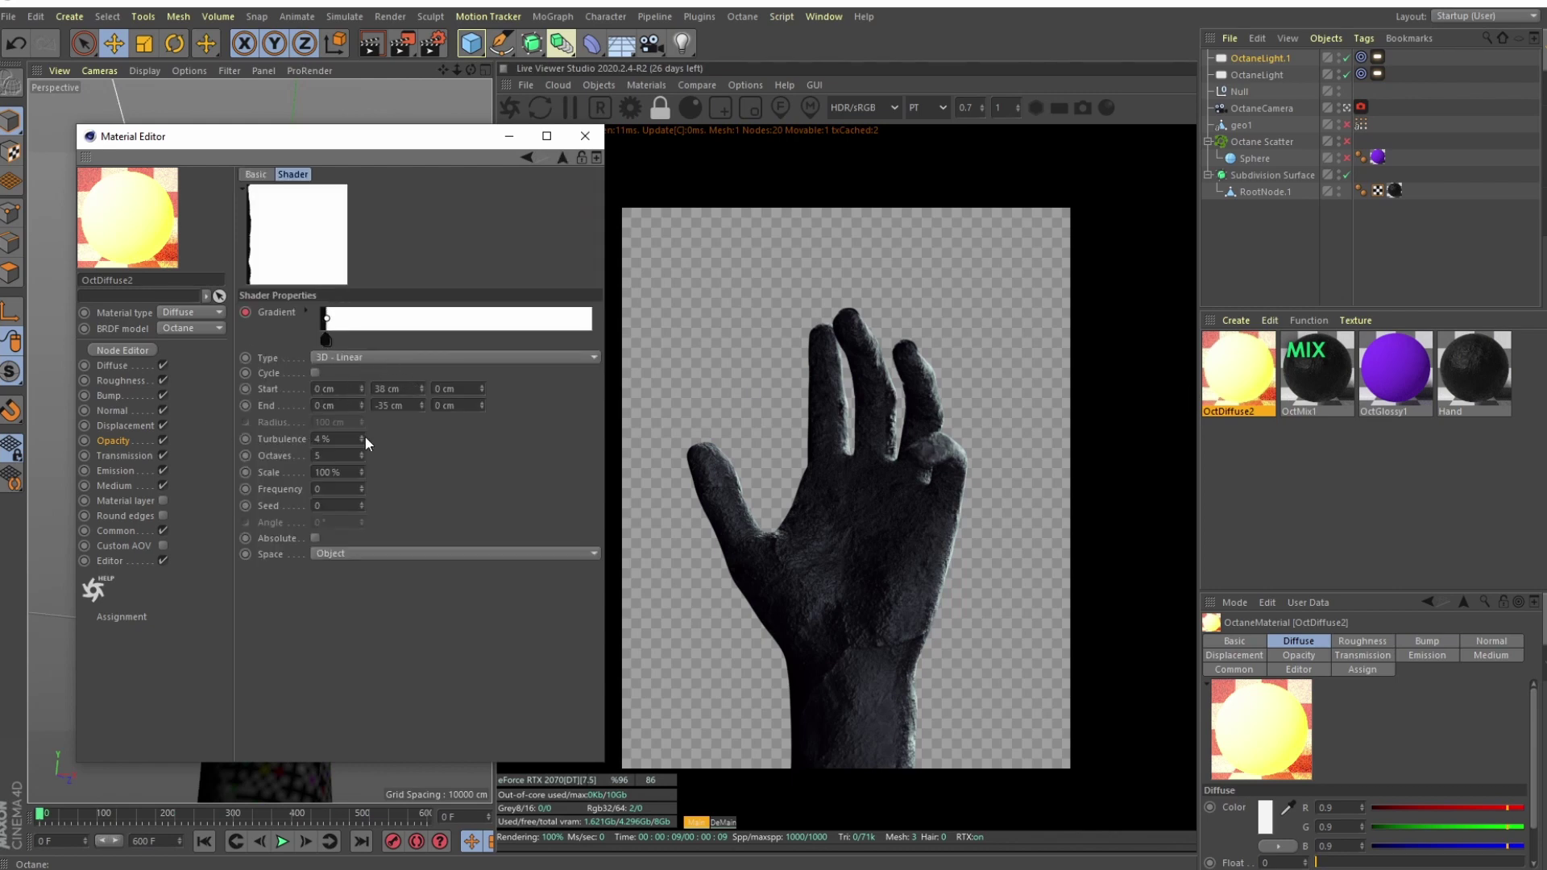
left_click_drag(1209, 393, 1399, 197)
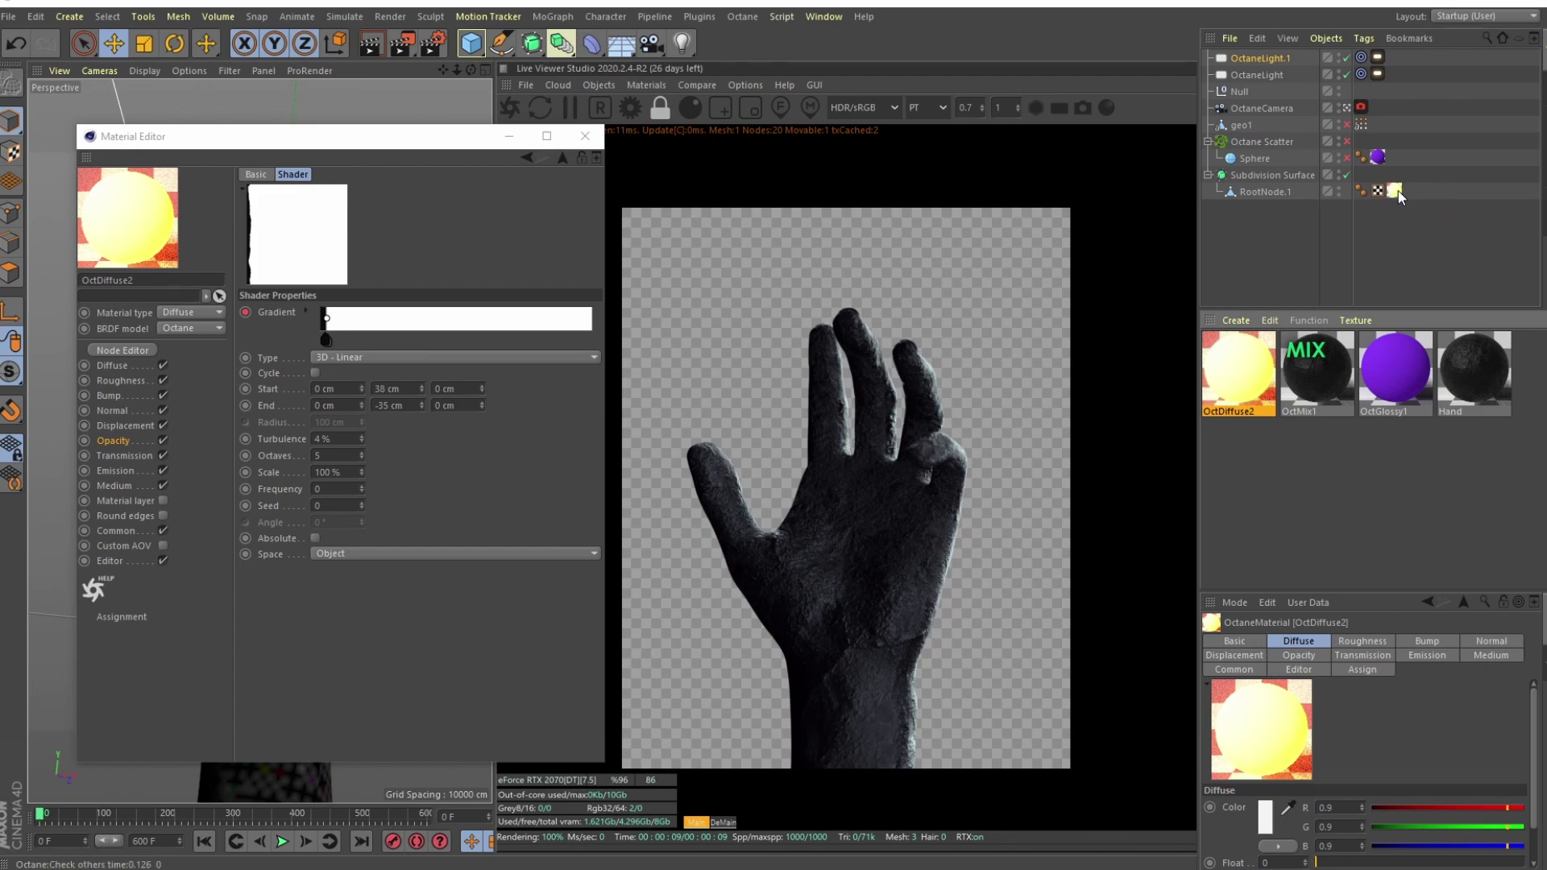
left_click_drag(38, 825, 425, 816)
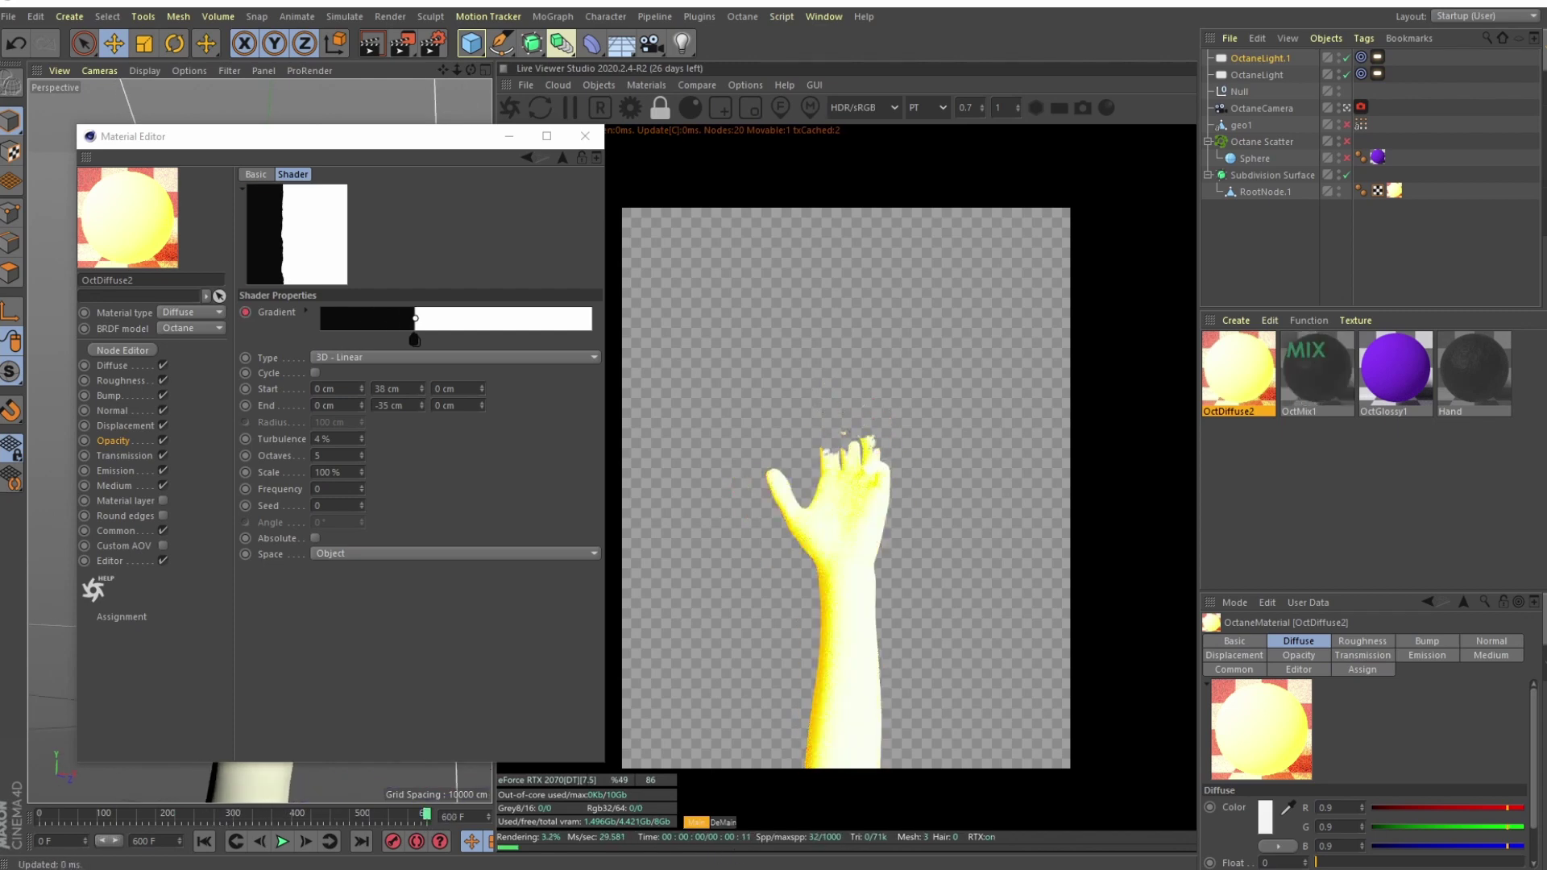
left_click(1307, 384)
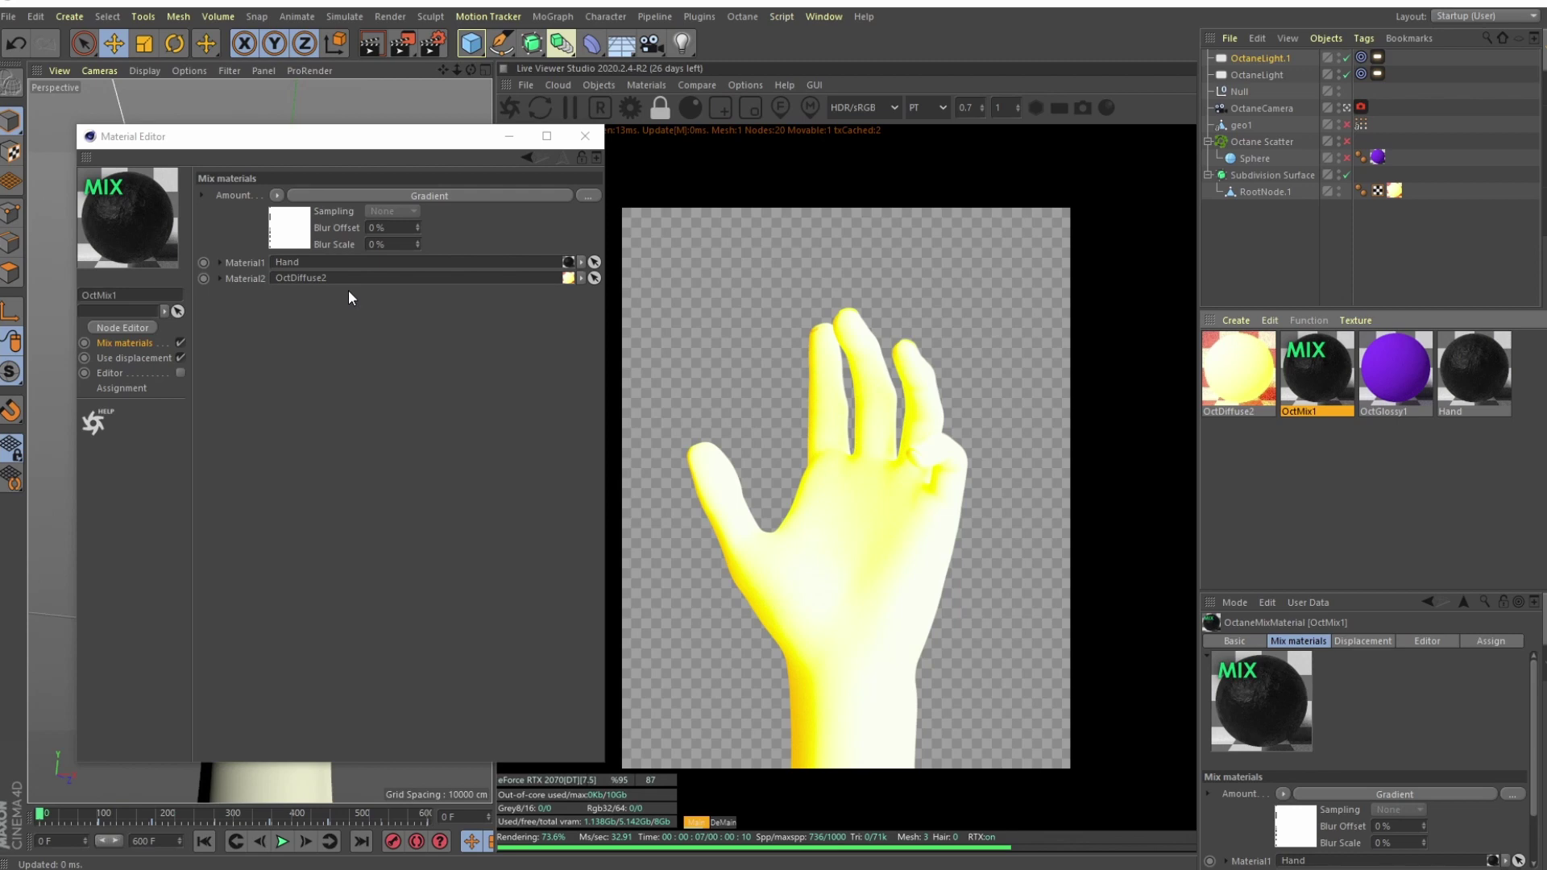
Assign OctMix1 to RootNode.1, add a knot and shift it right in its Amount gradient, then preview.
left_click_drag(1343, 371, 1394, 191)
left_click(288, 227)
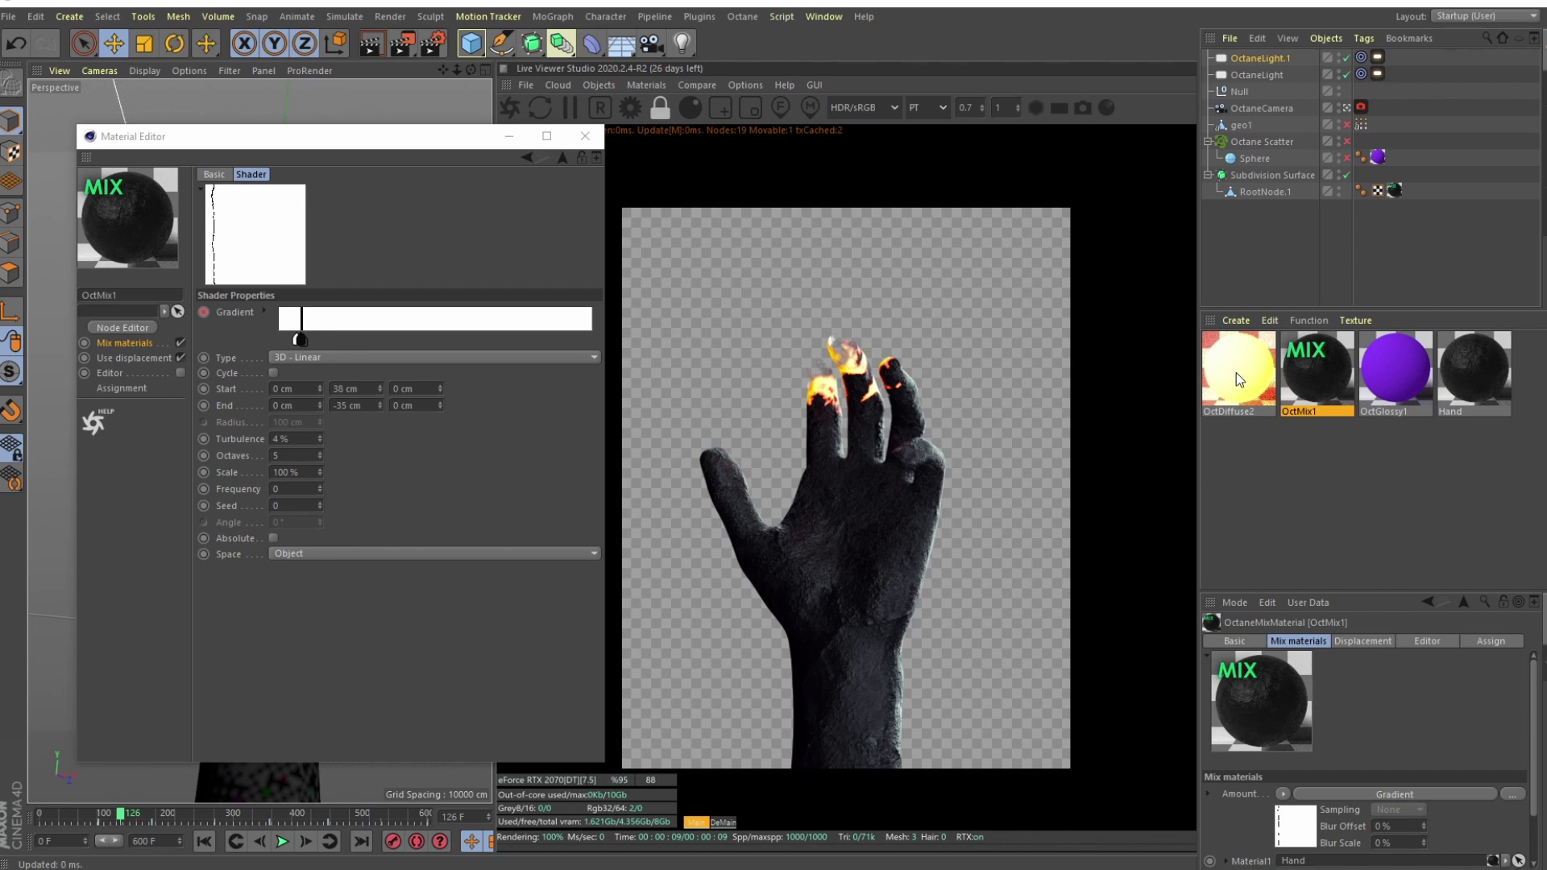
left_click(287, 340)
mouse_move(288, 346)
left_mouse_down()
mouse_move(356, 340)
mouse_move(302, 345)
left_mouse_up()
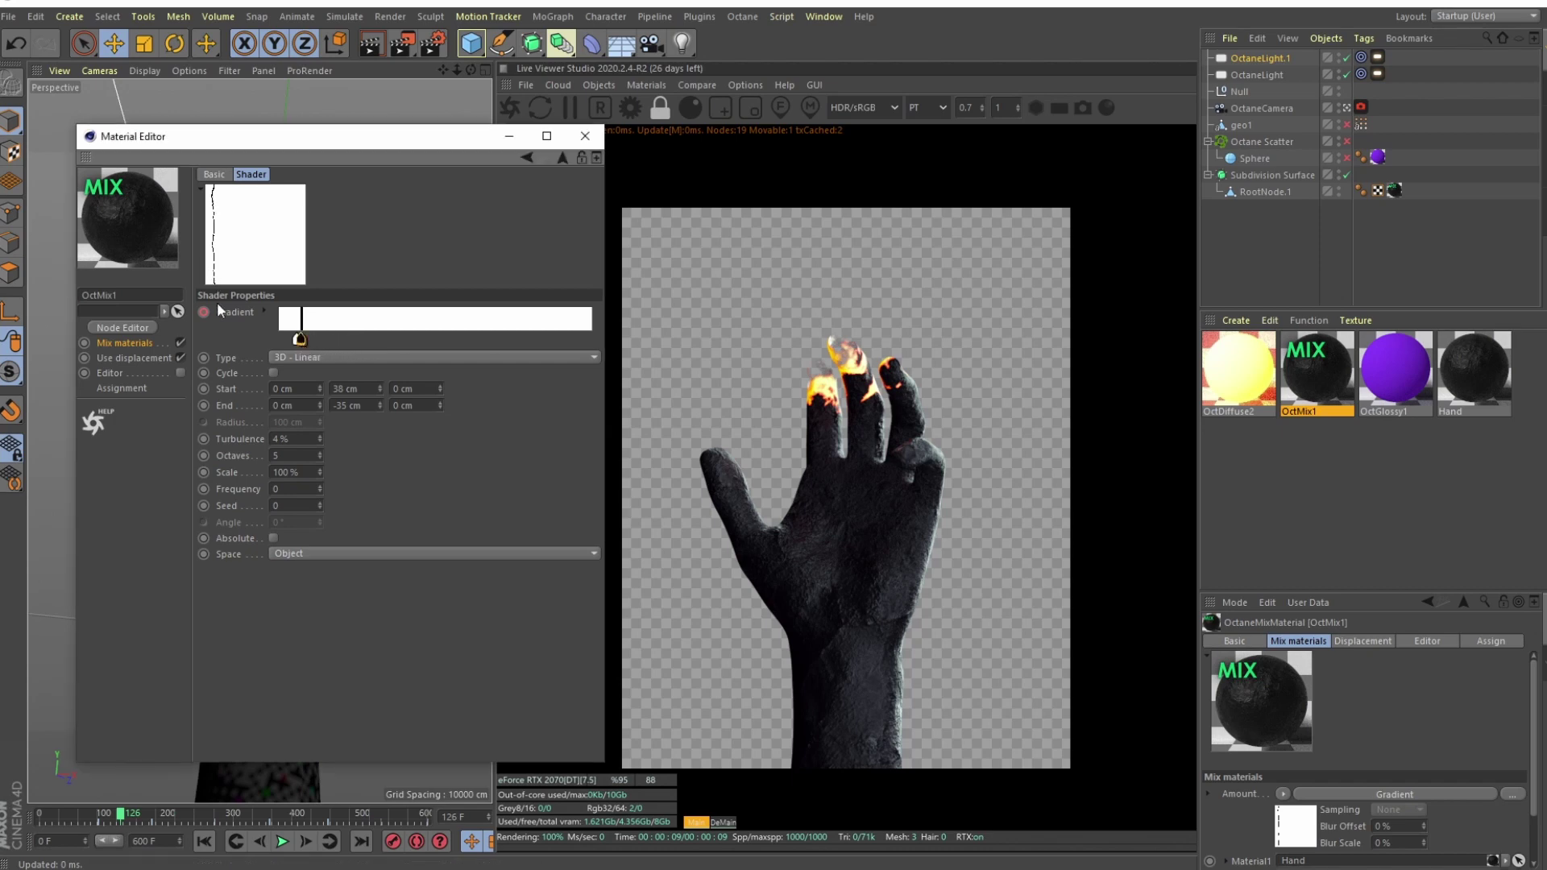
left_click(562, 158)
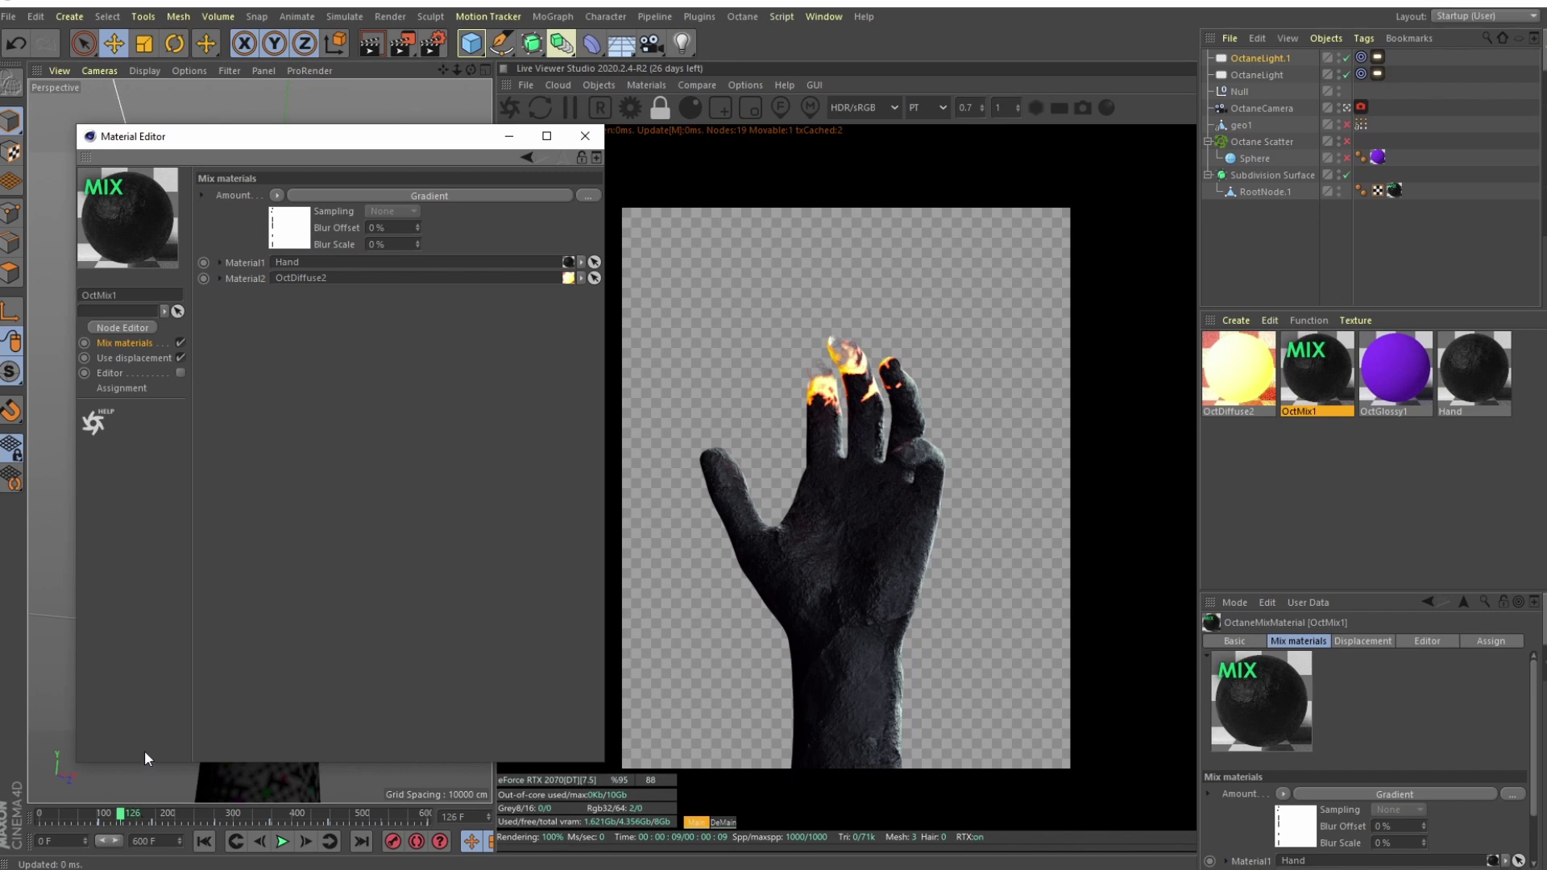
mouse_move(124, 815)
left_mouse_down()
mouse_move(335, 818)
mouse_move(60, 800)
mouse_move(187, 811)
left_mouse_up()
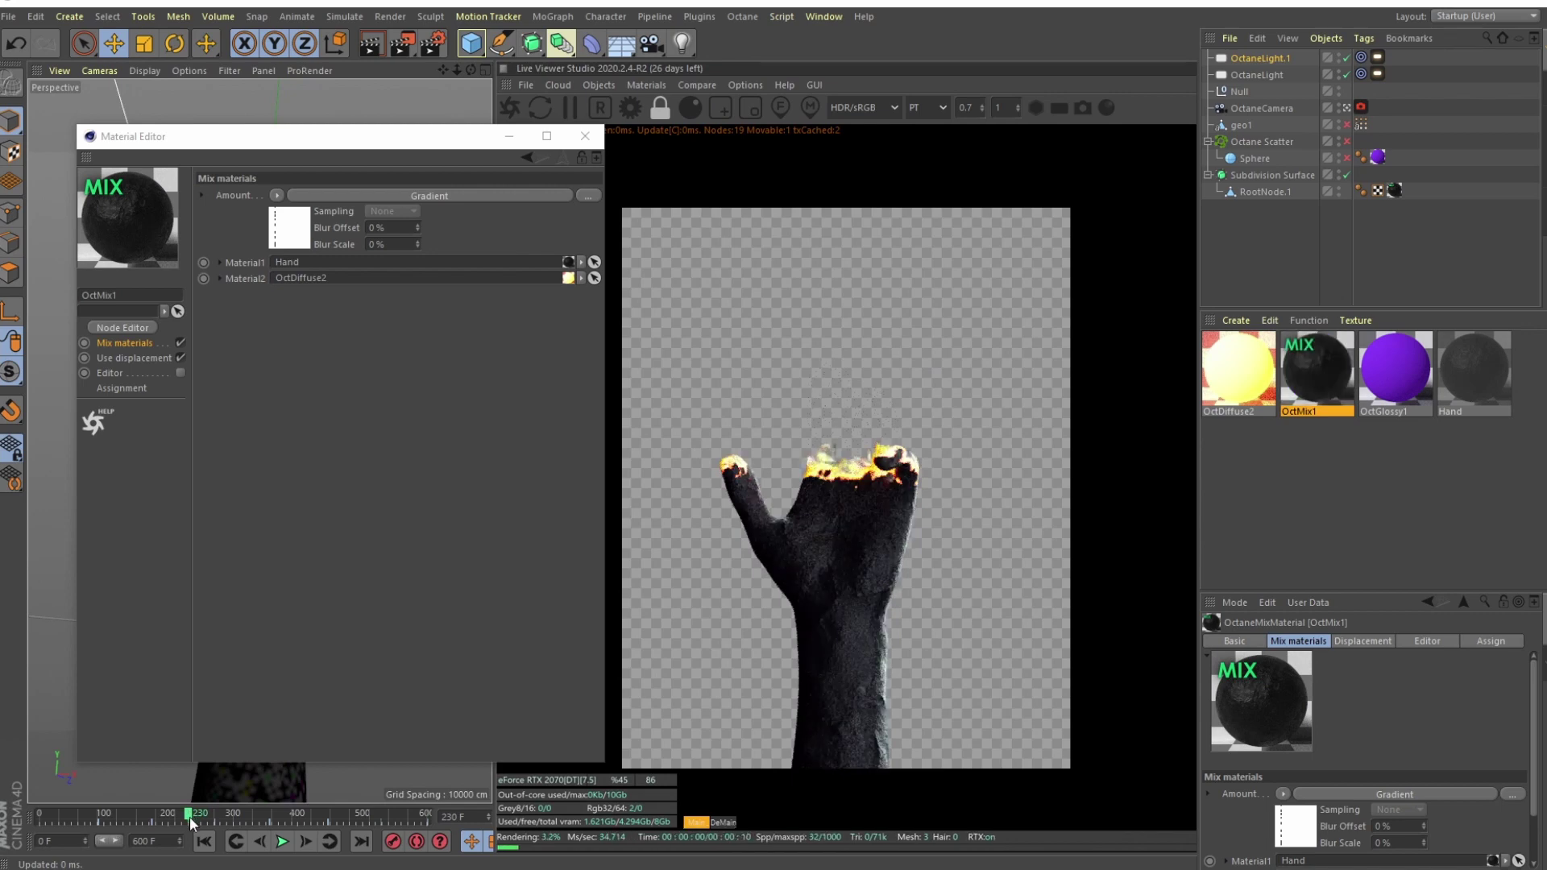
Restart the render and enable camera post processing with bloom 62.2 and glare blur 0.095.
left_click(511, 105)
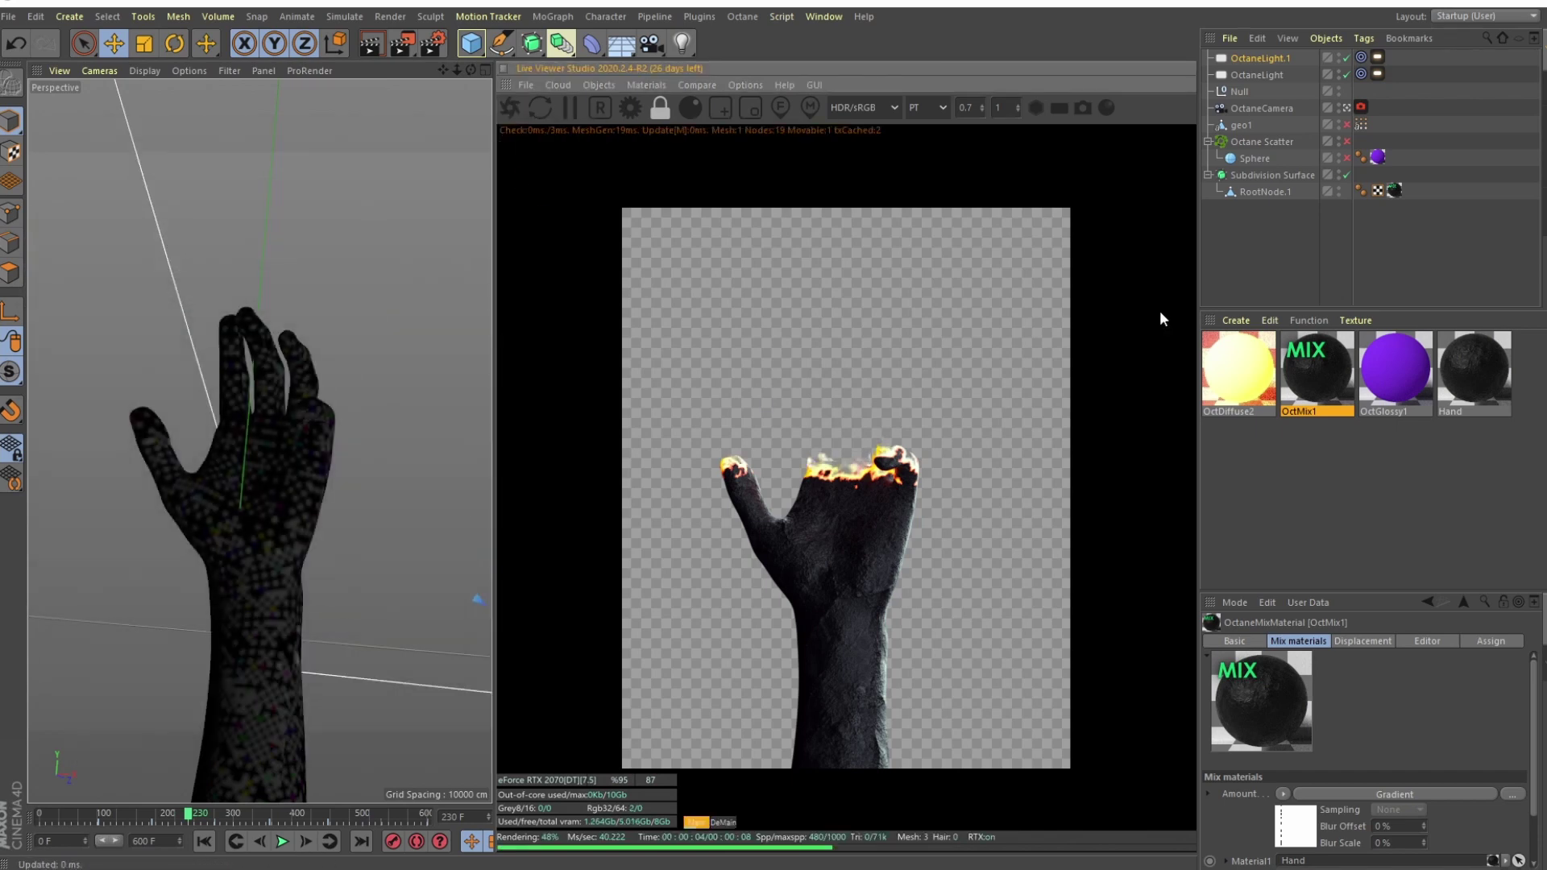
left_click(1361, 106)
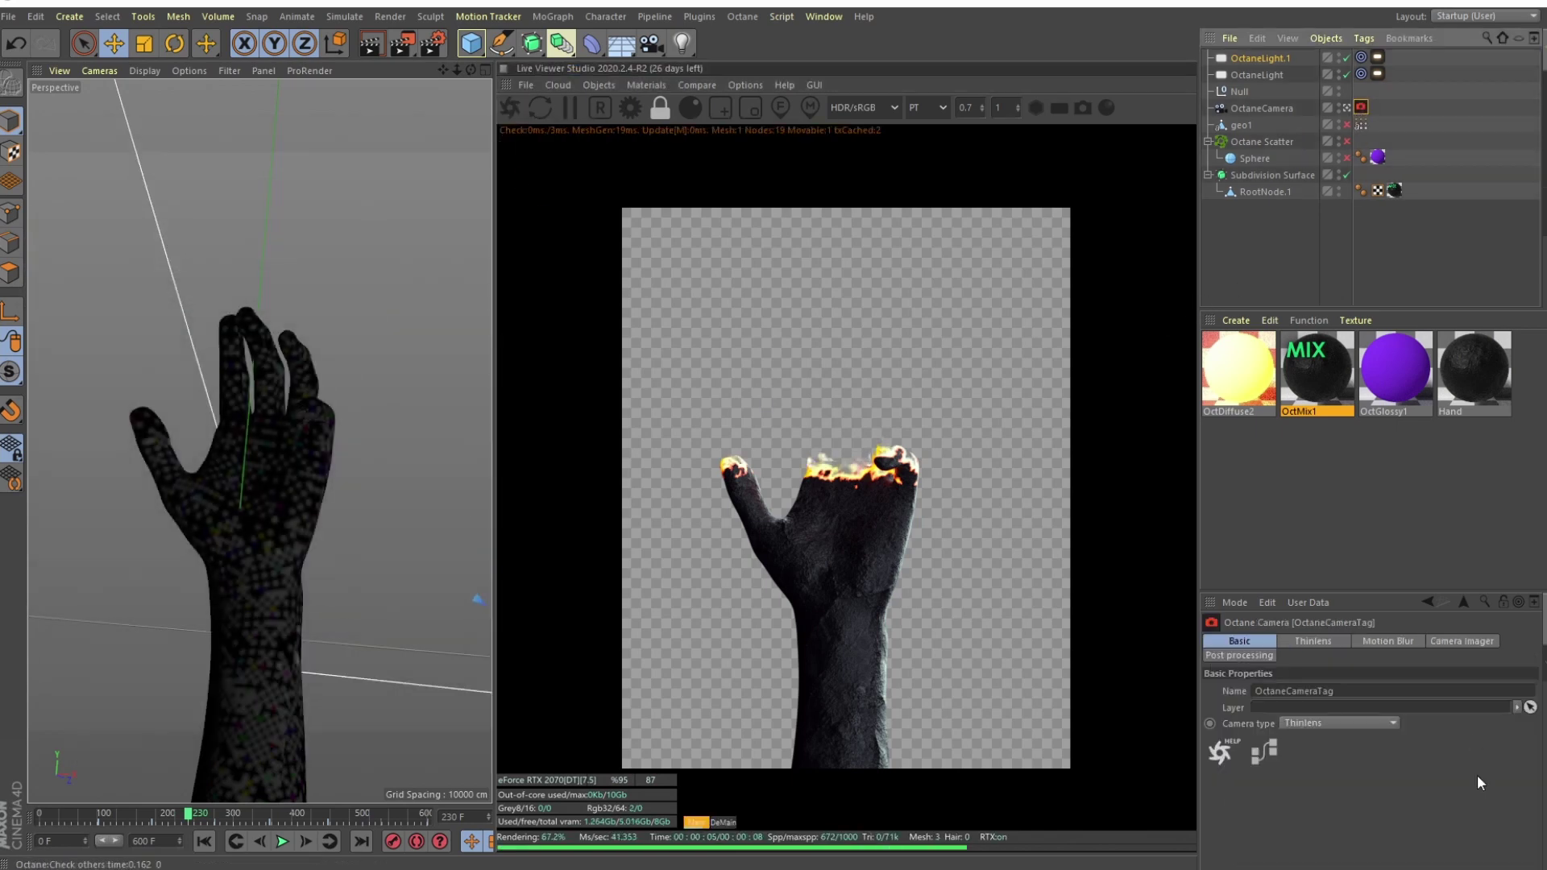
left_click(1258, 655)
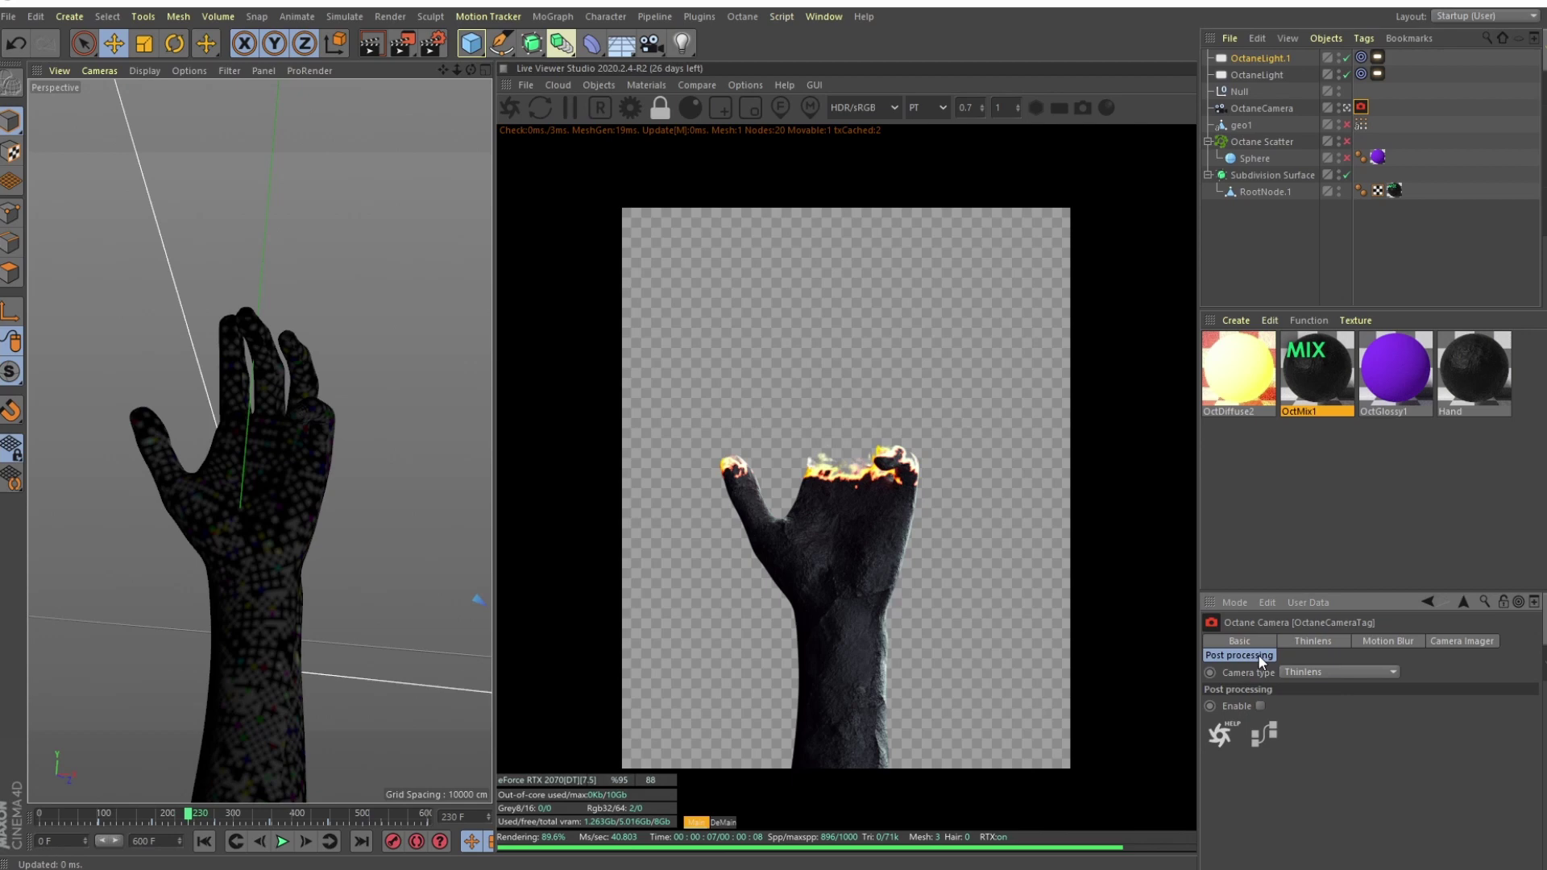
left_click(1262, 706)
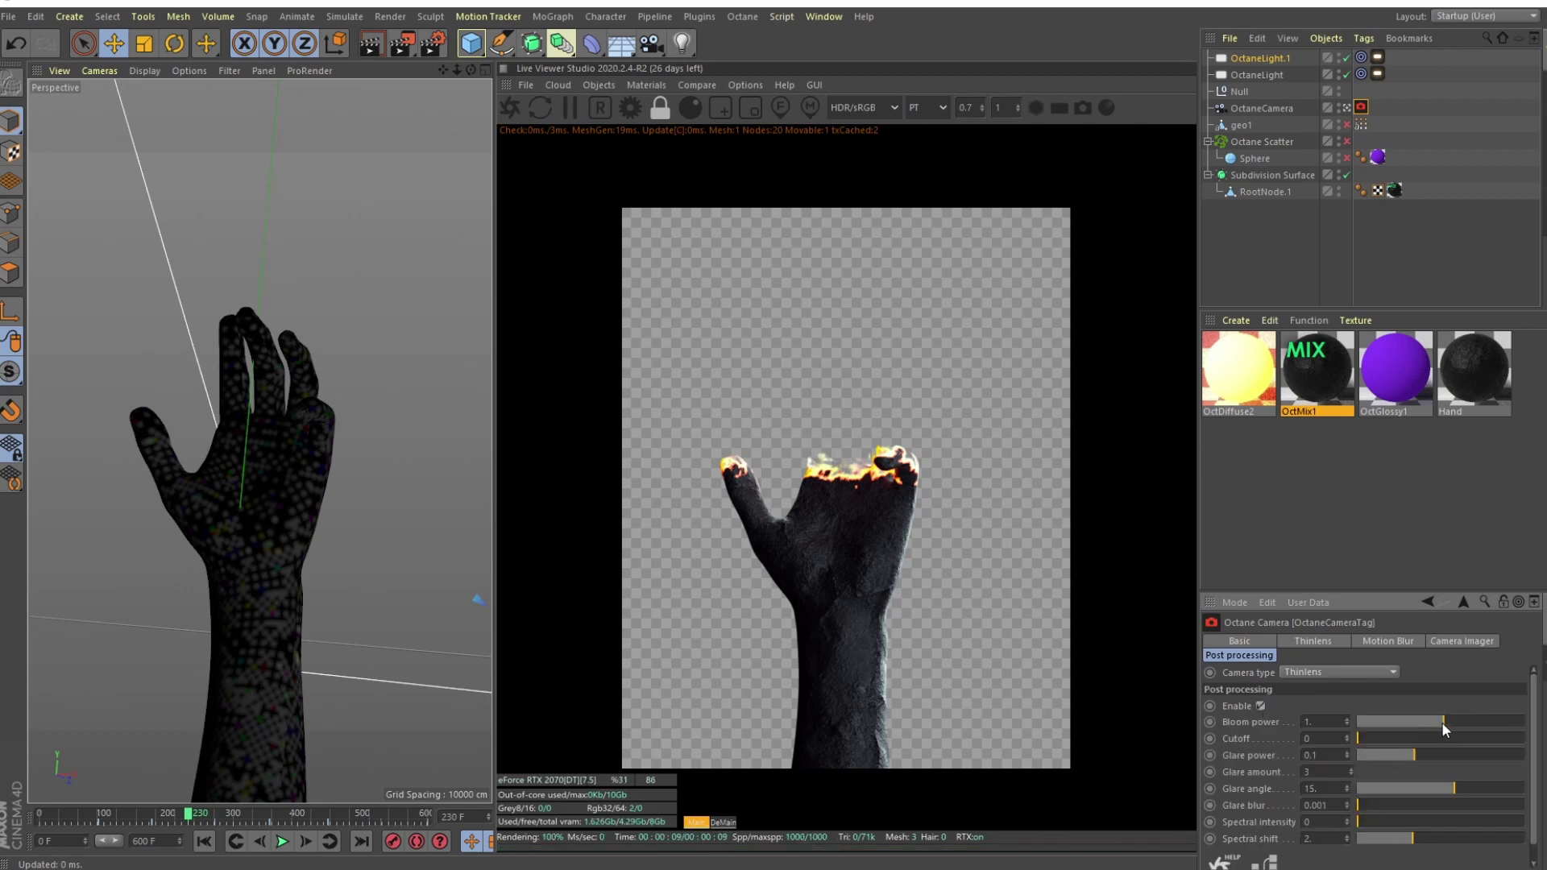
left_click_drag(1443, 722, 1468, 755)
left_click_drag(1440, 805, 1437, 807)
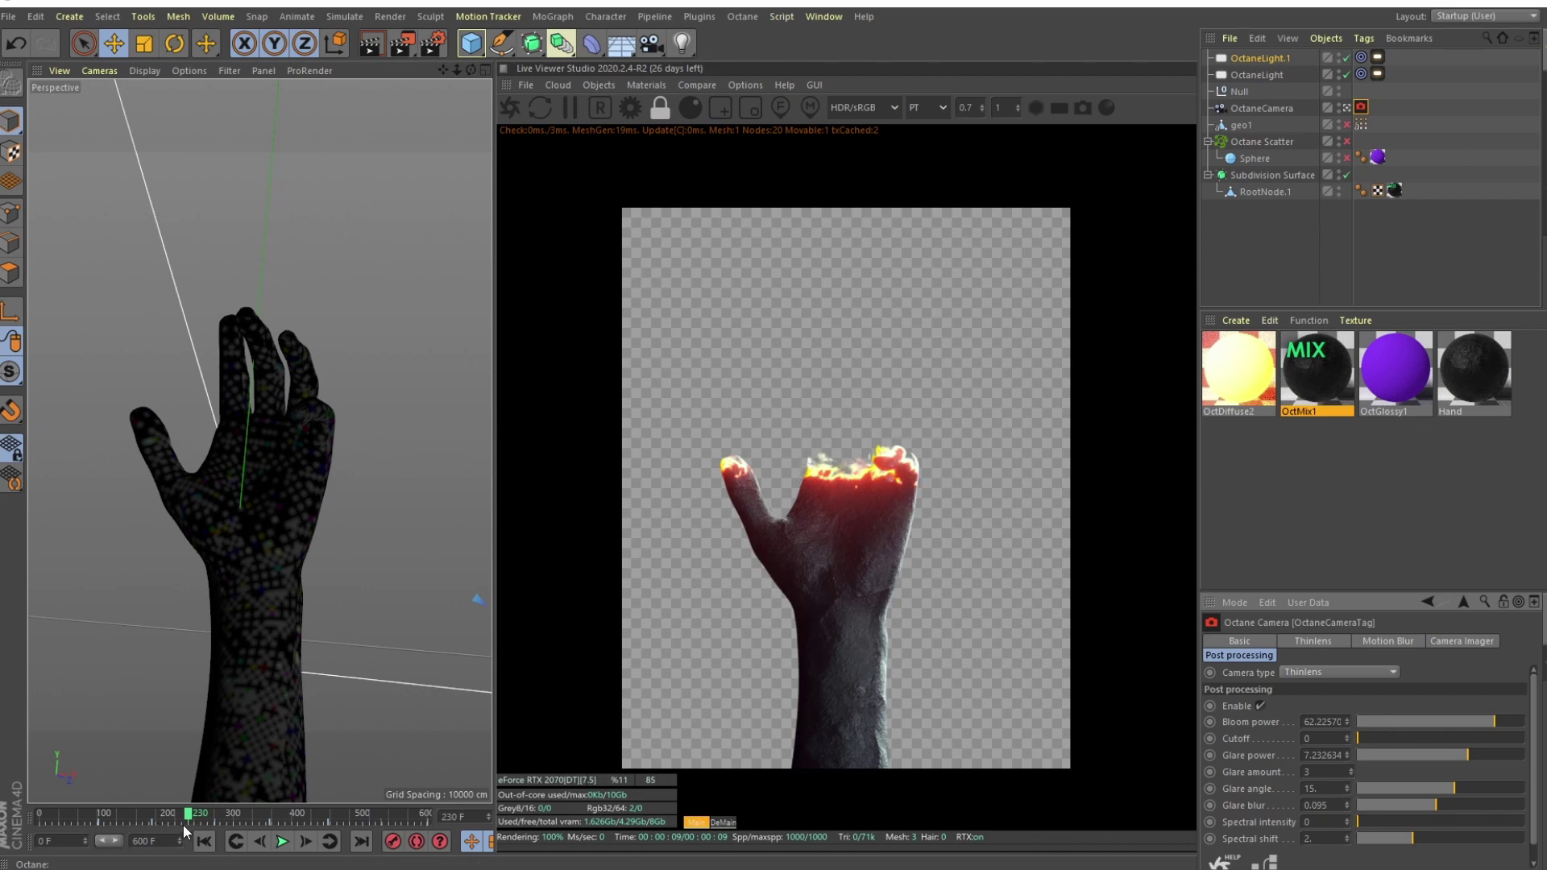
left_click_drag(183, 824, 332, 820)
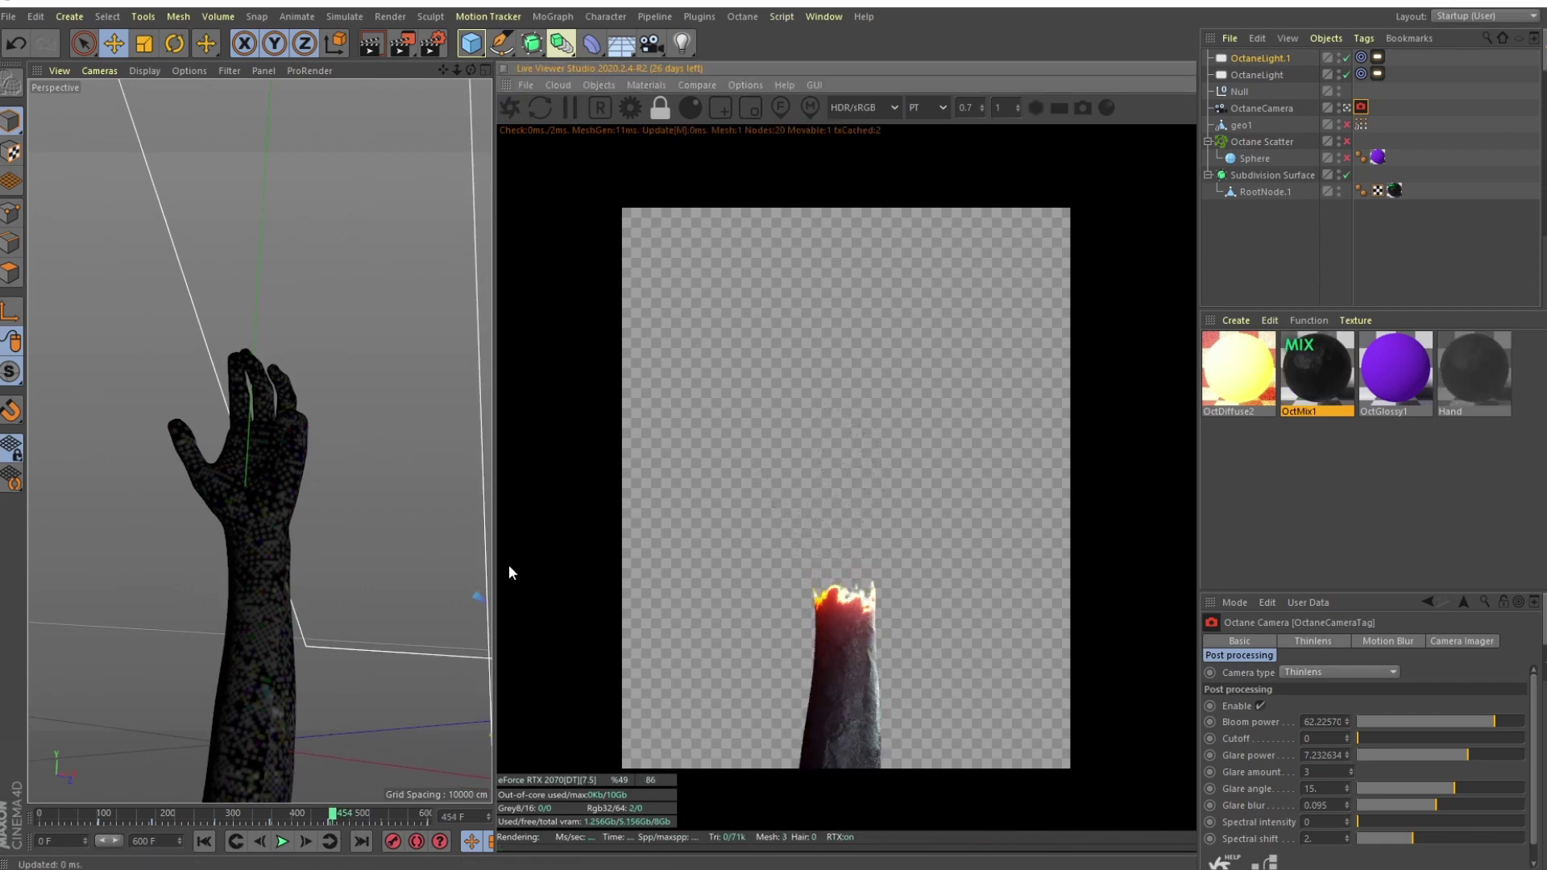
Enable the geo1 particles, turn off the Octane alpha channel, and lower bloom power to 5.87.
left_click(204, 842)
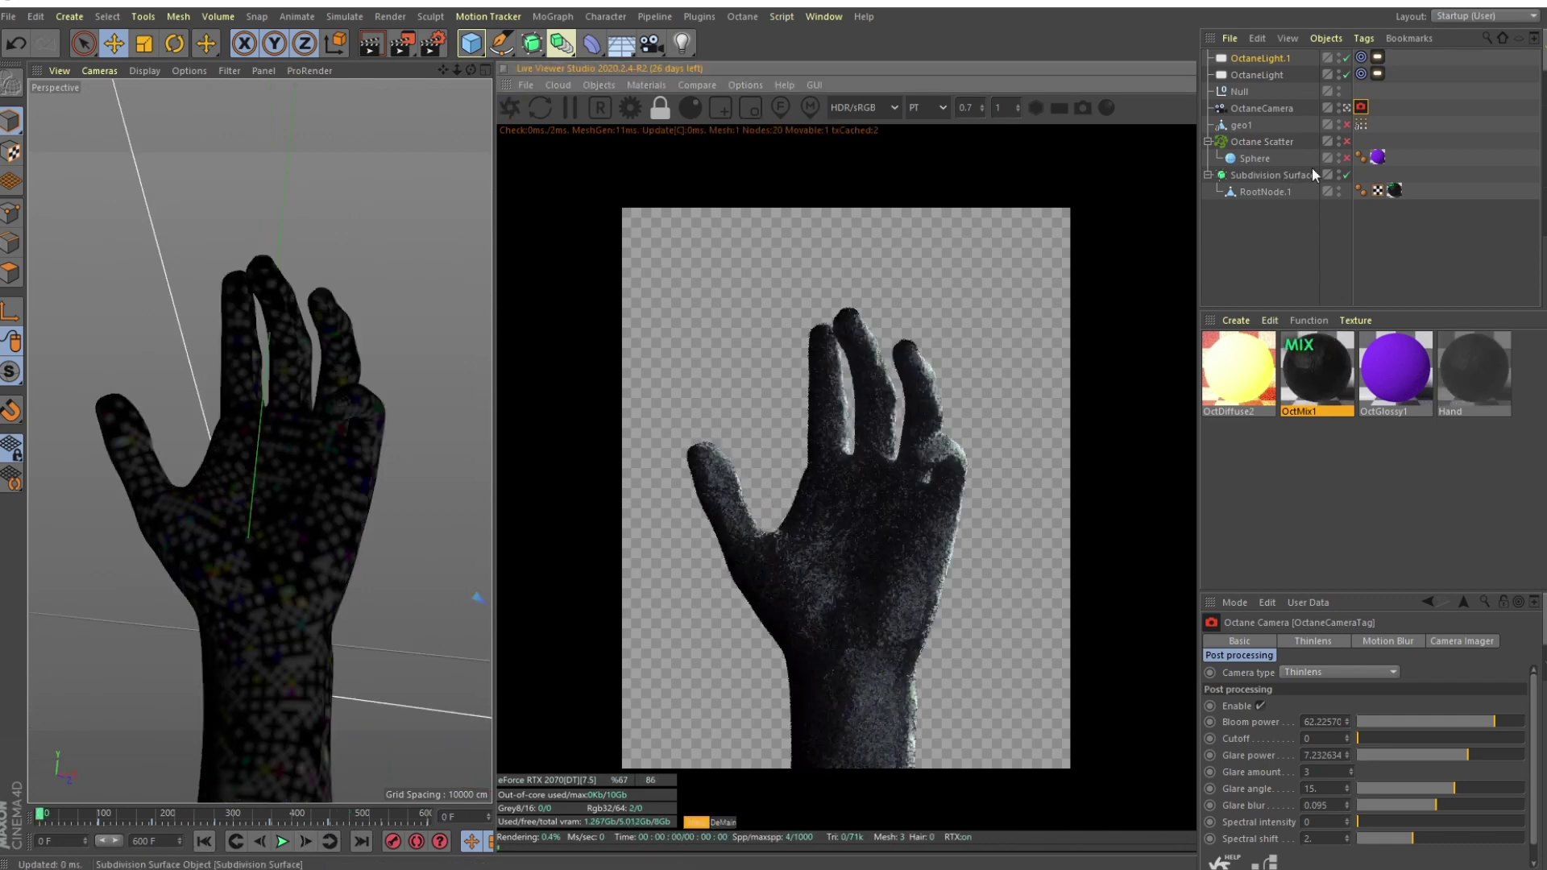
left_click(1346, 125)
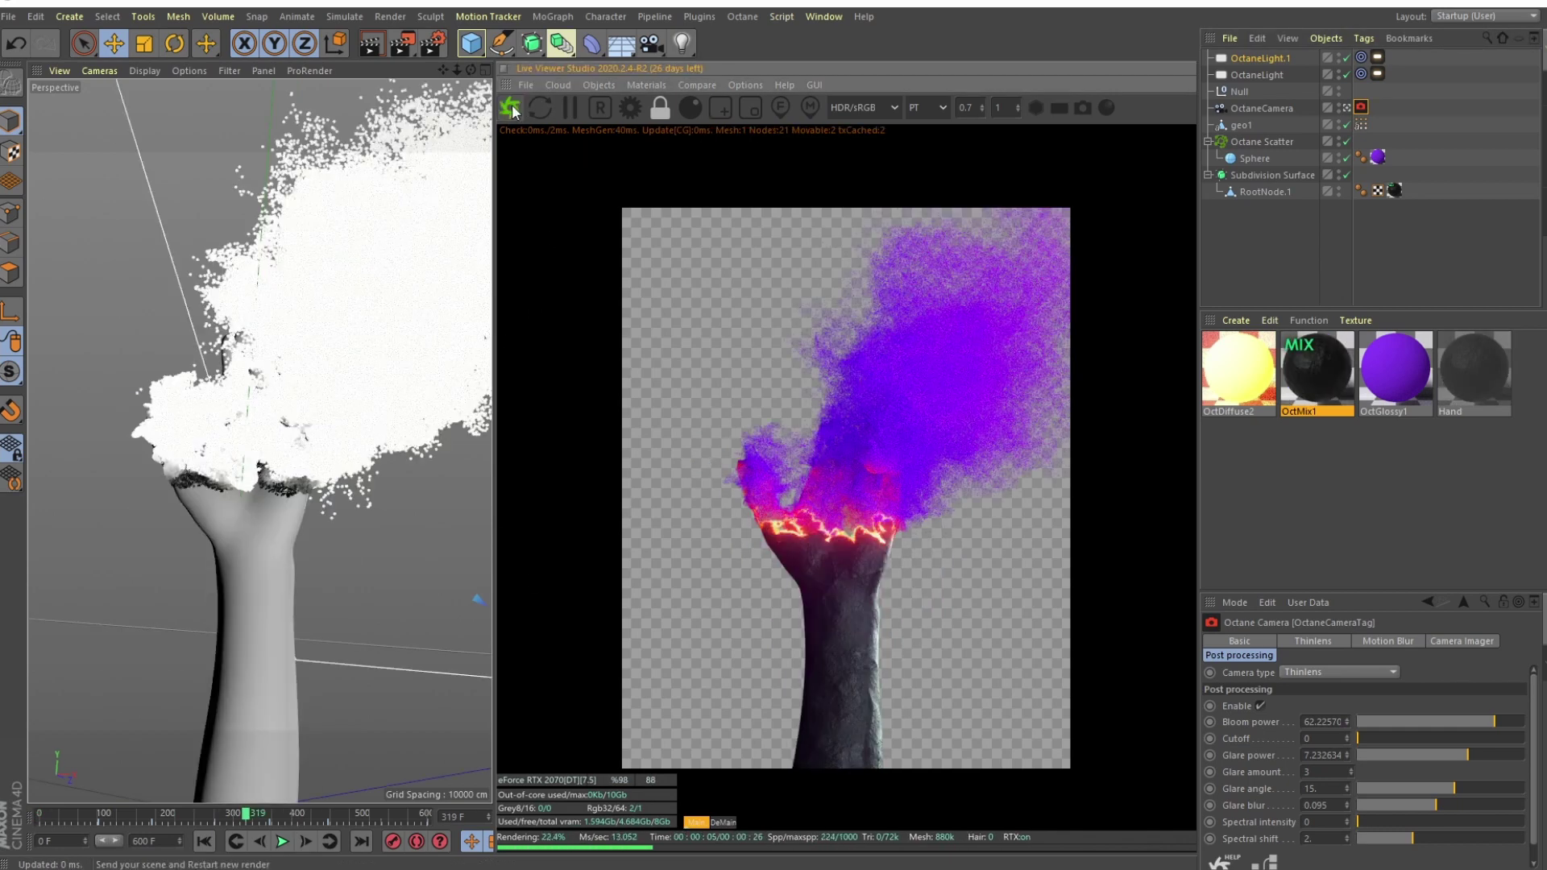
left_click(631, 107)
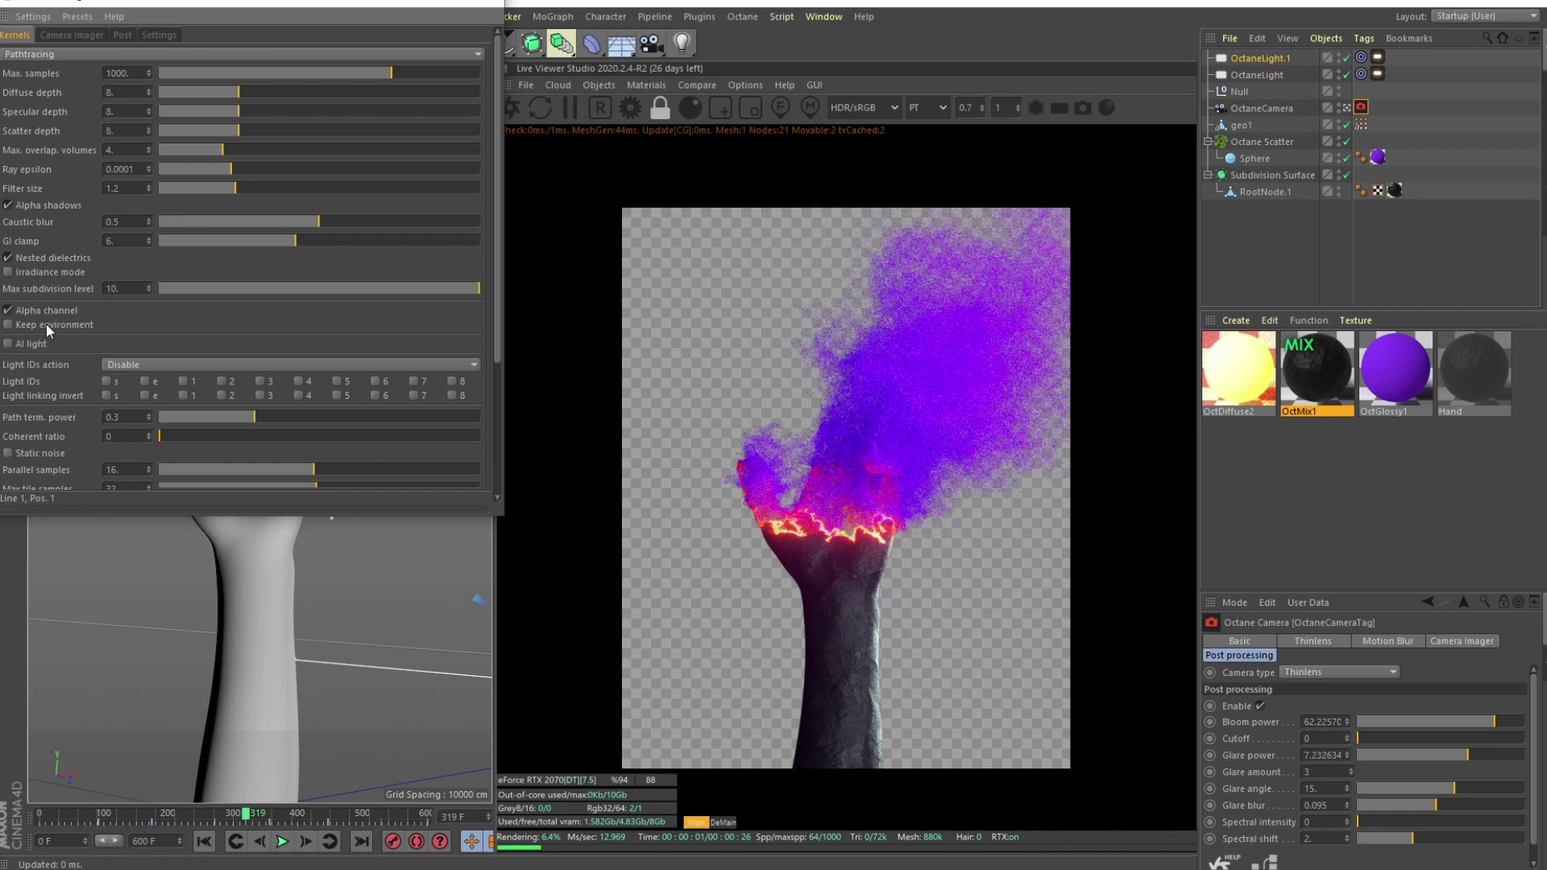
left_click(46, 311)
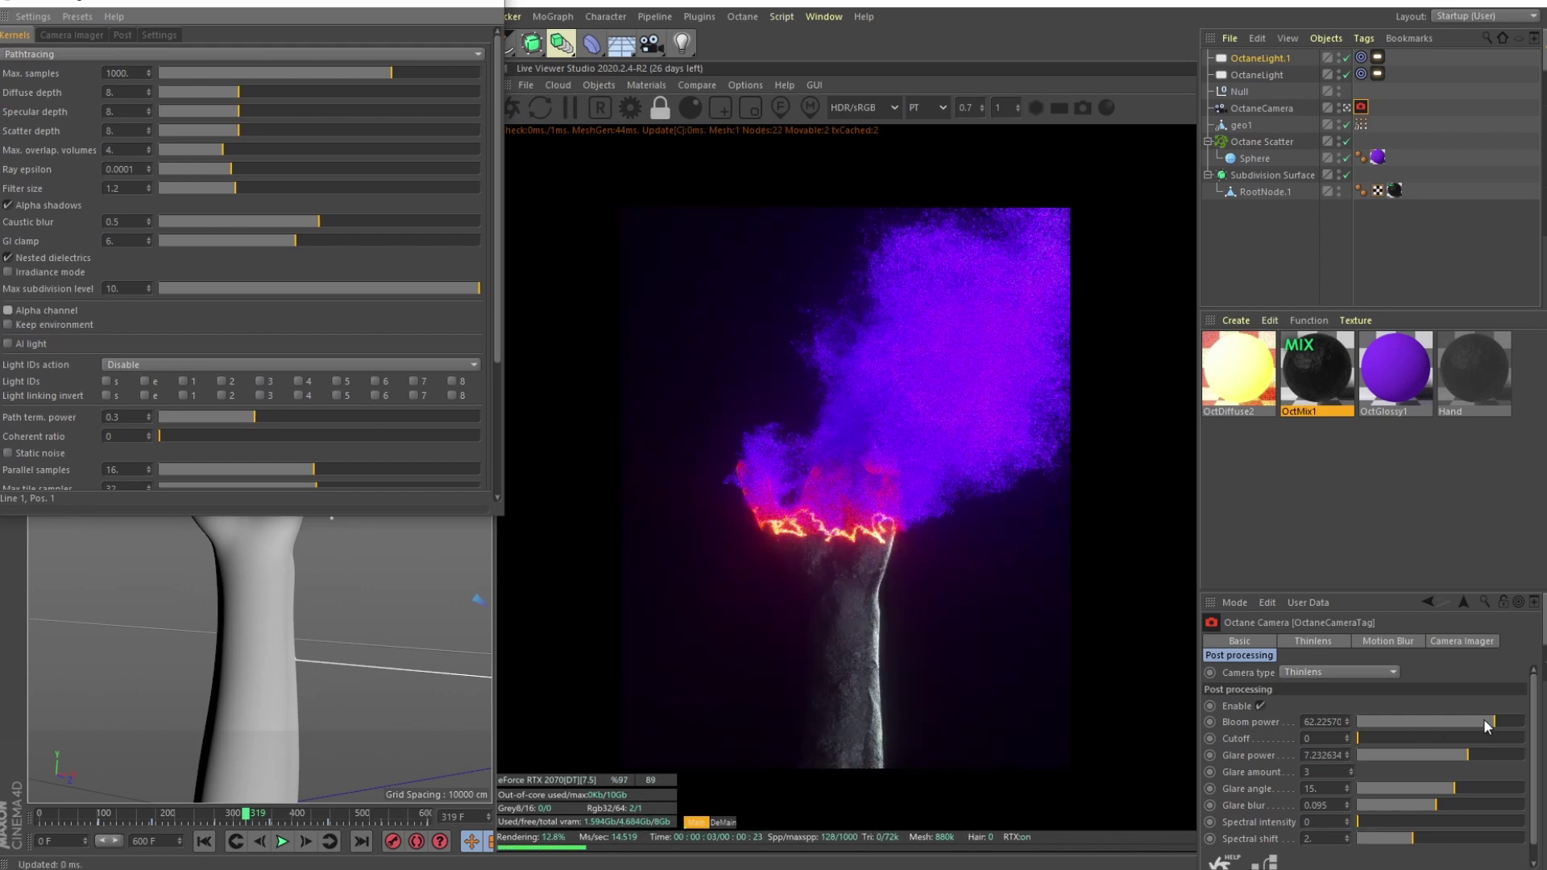
left_click_drag(1486, 719, 1462, 718)
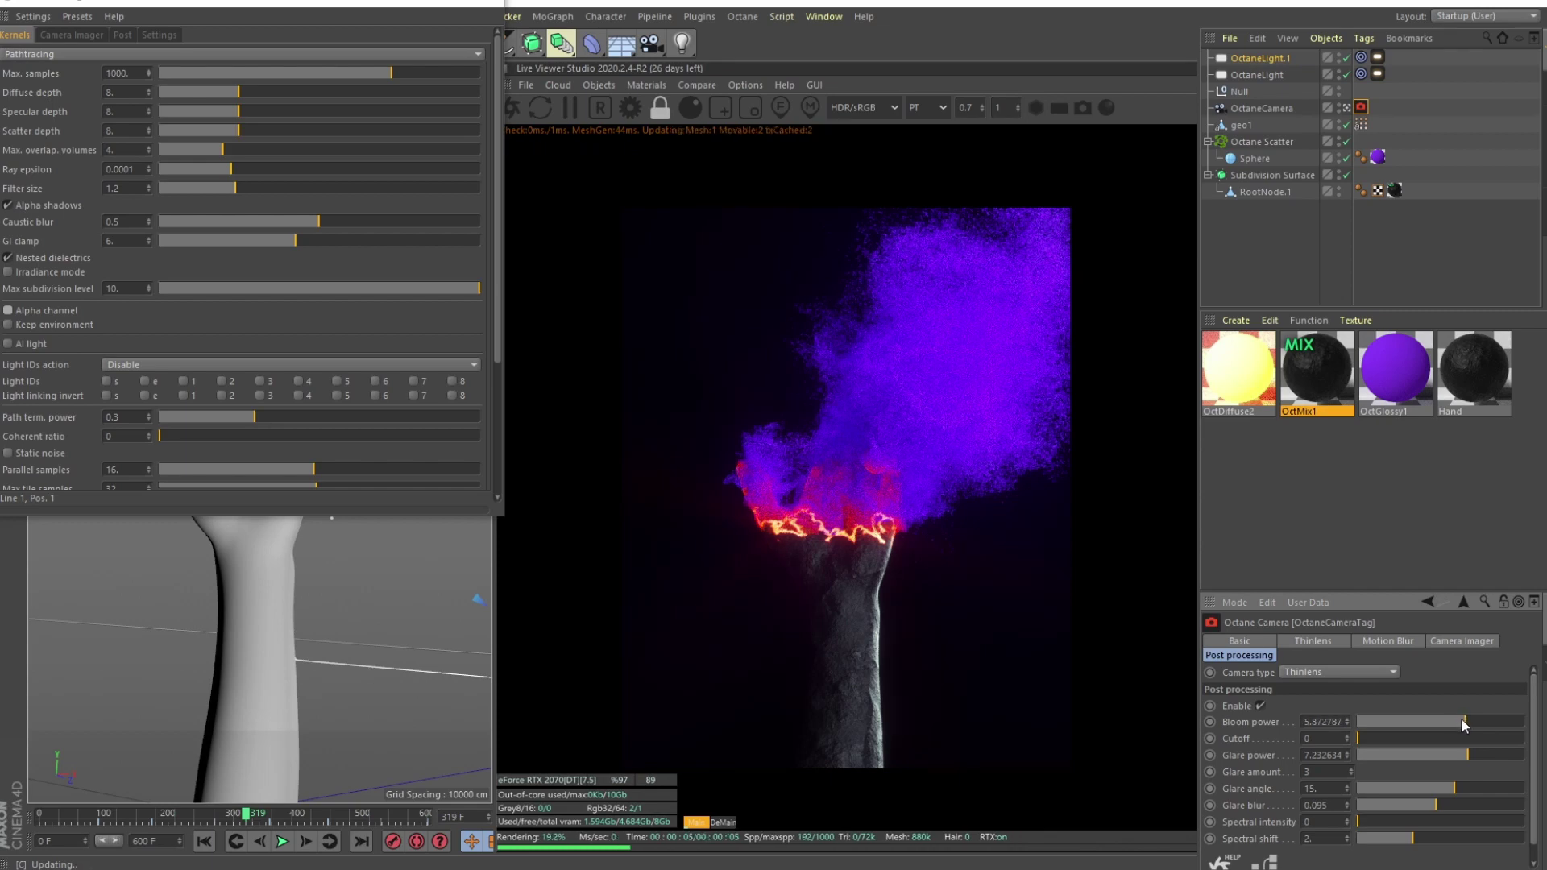
Set the Octane camera bloom power to 7.232634 to match the glare power.
left_click(607, 569)
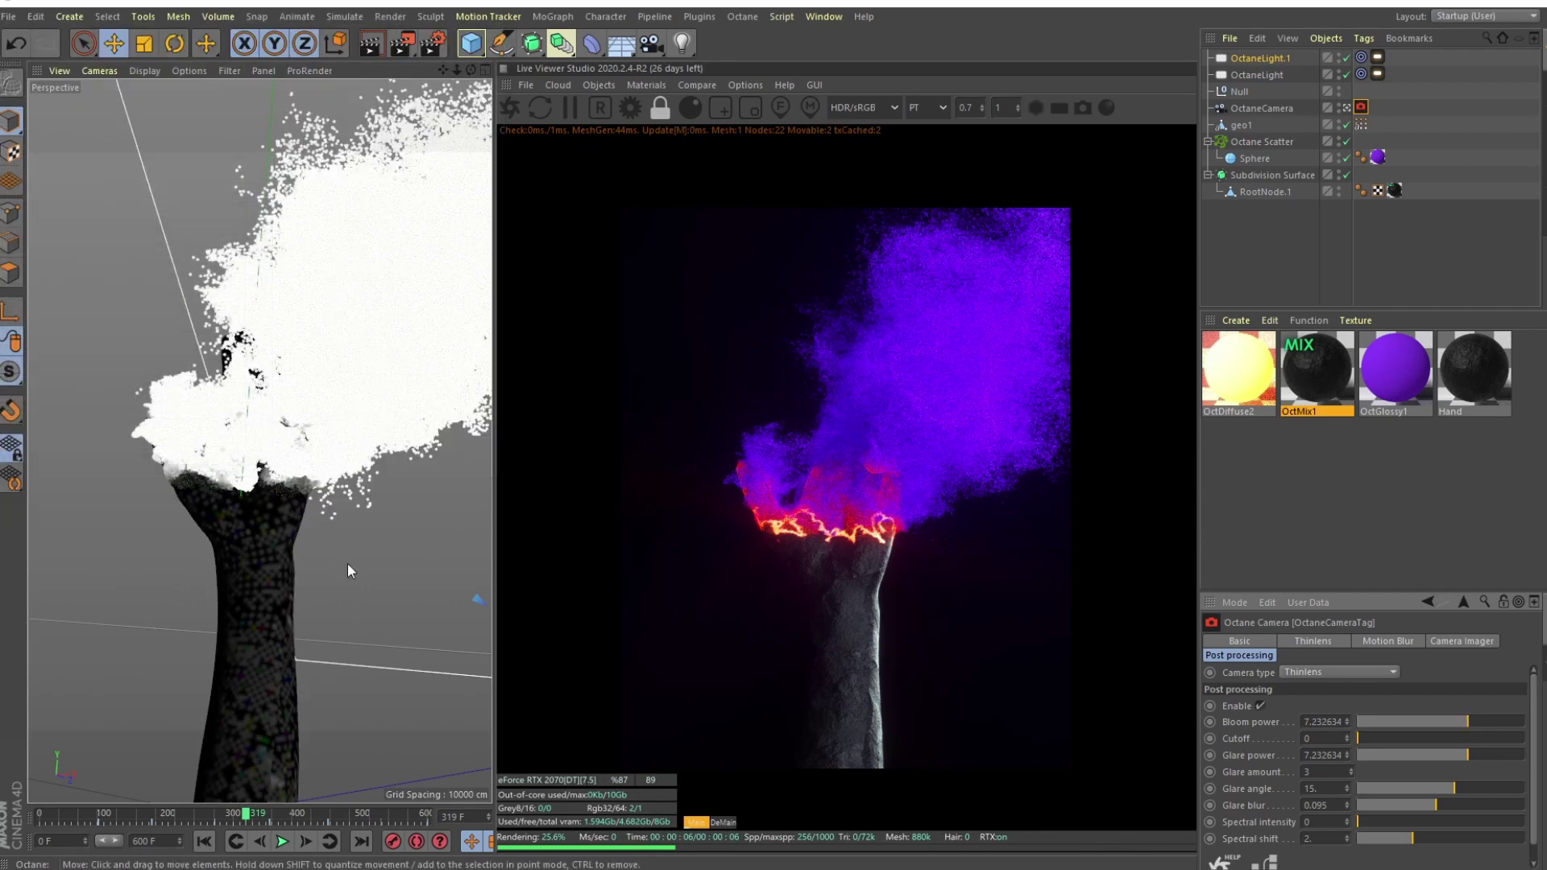